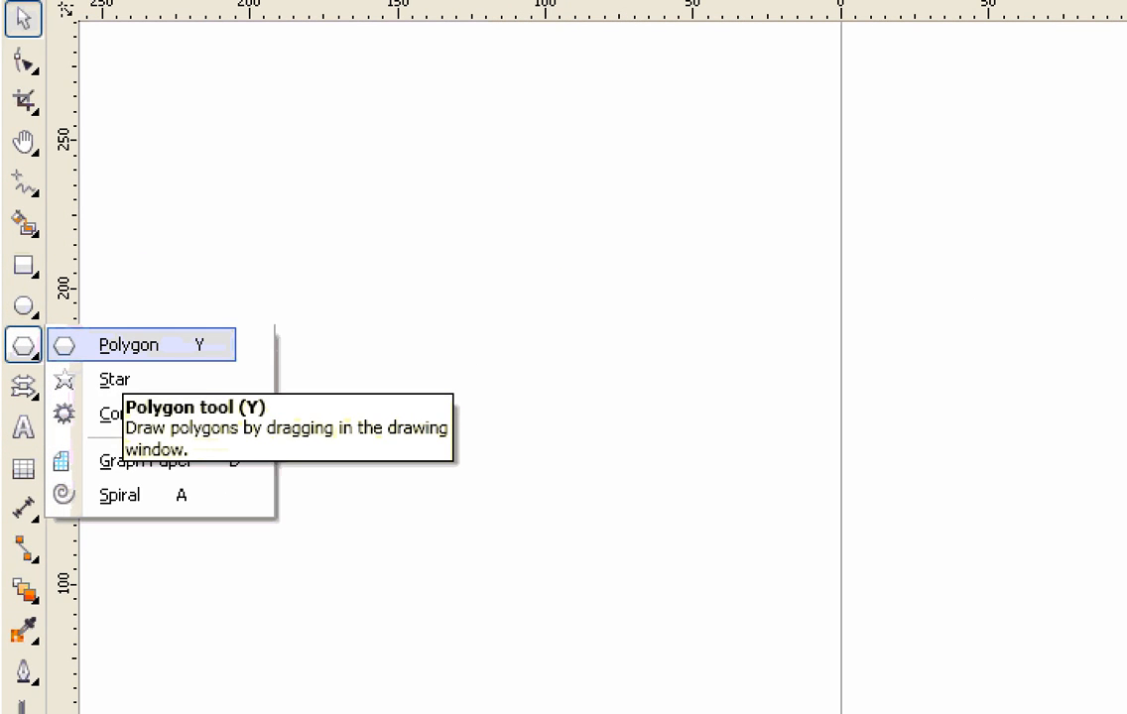
# Draw a hexagon about 106 by 112 mm in the middle of the page and set its number of sides to 15
pyautogui.press('Escape')
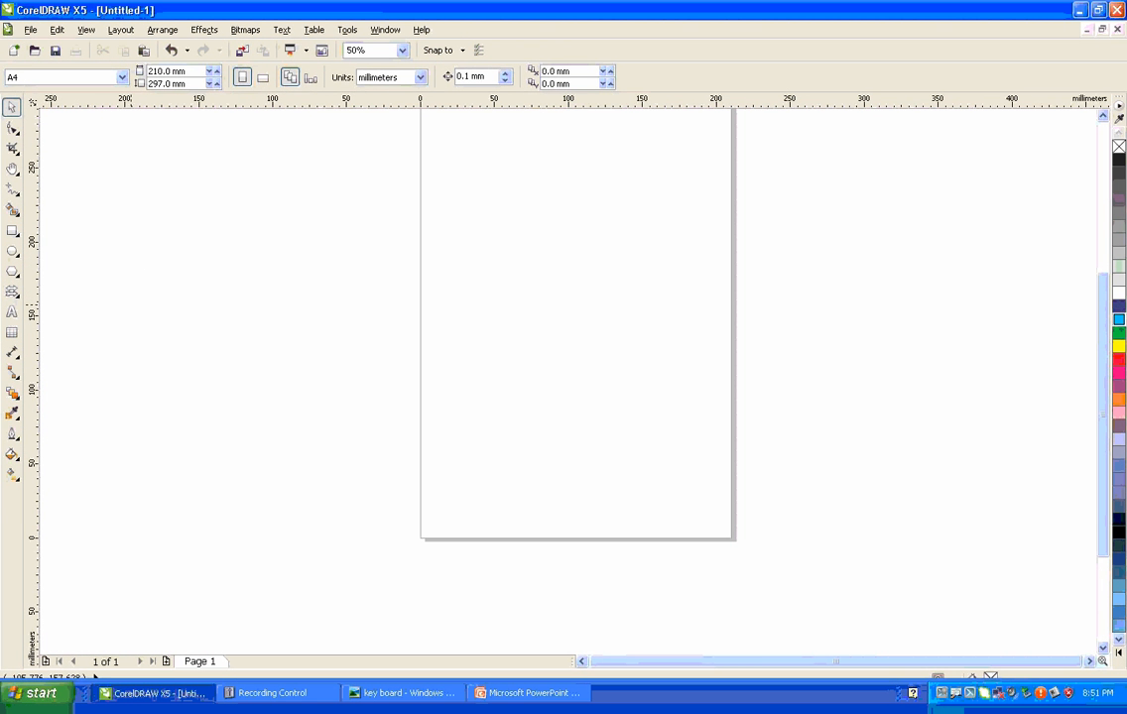
pyautogui.press('y')
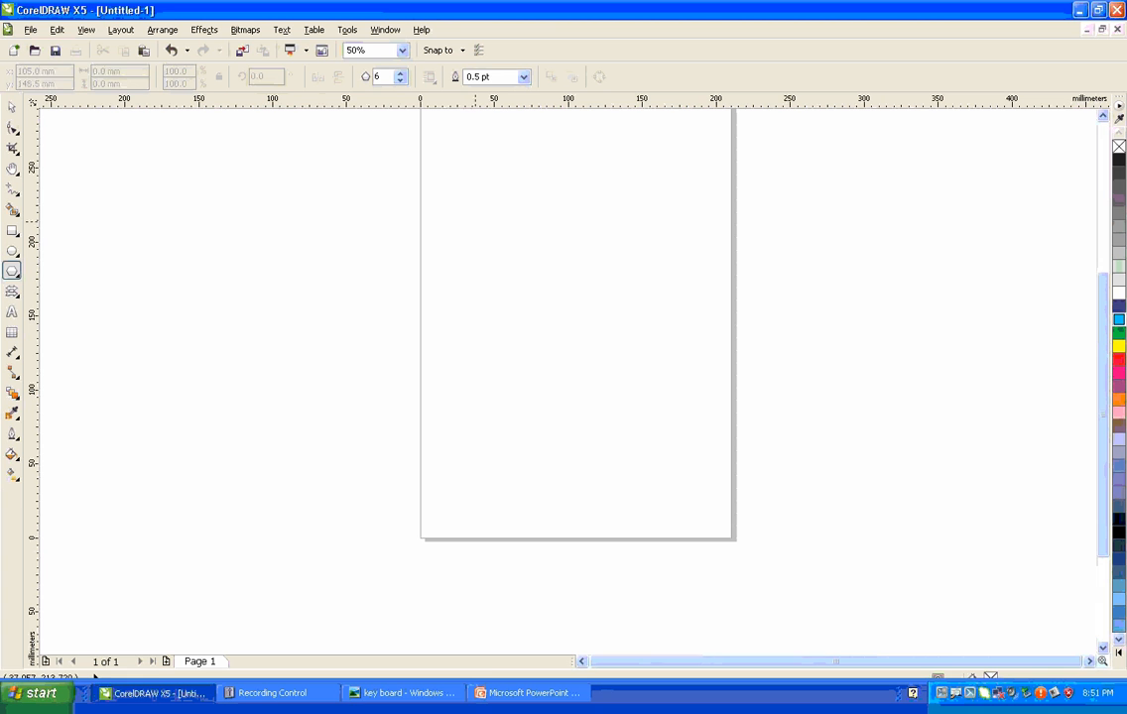
pyautogui.moveTo(486, 222); pyautogui.dragTo(645, 387)
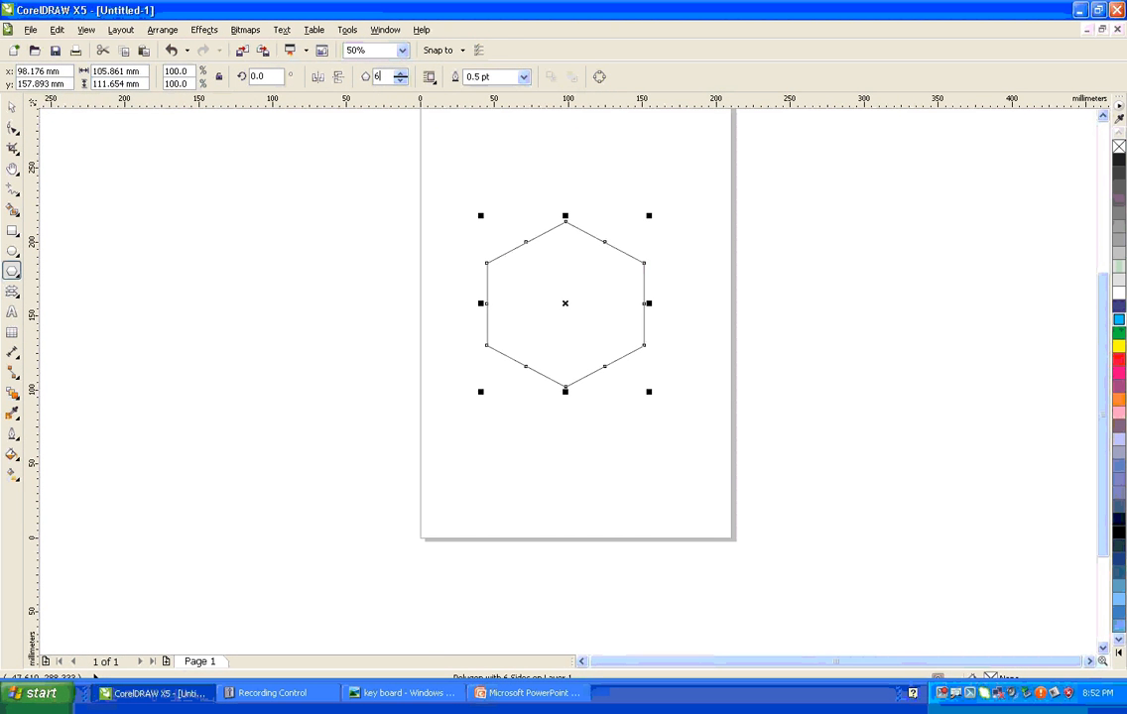
pyautogui.moveTo(382, 76); pyautogui.dragTo(318, 76)
pyautogui.press('Return')
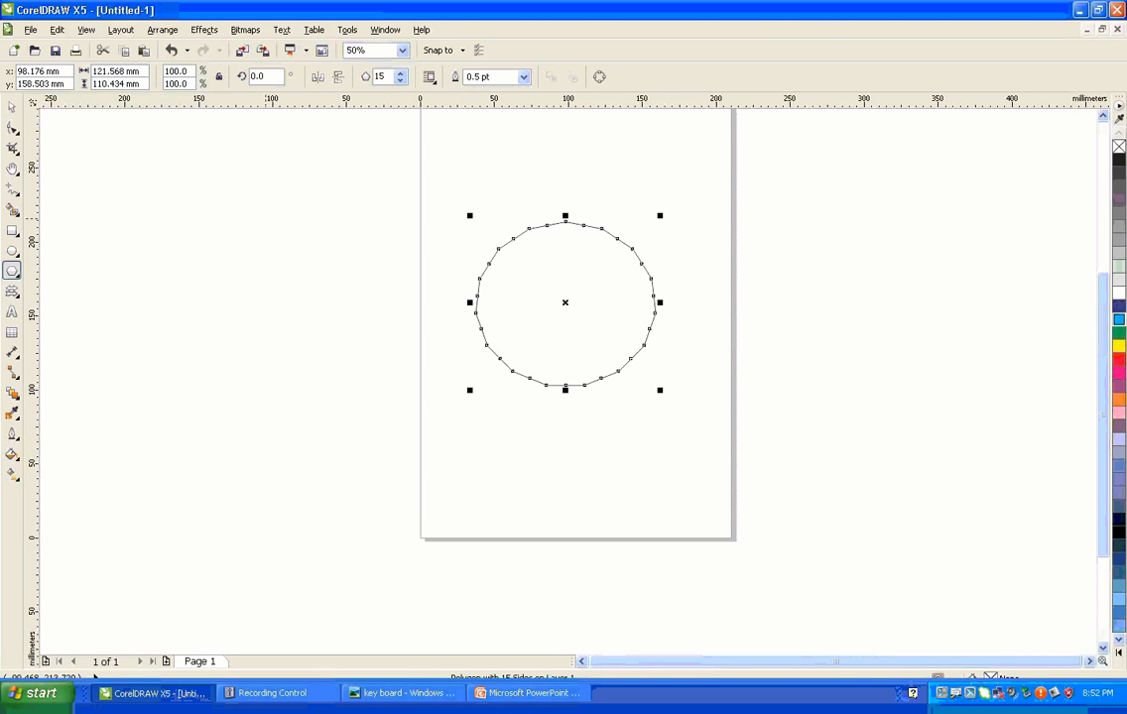
# Pull one polygon node in toward the centre to form narrow spikes and set the number of sides to 35
pyautogui.click(12, 128)
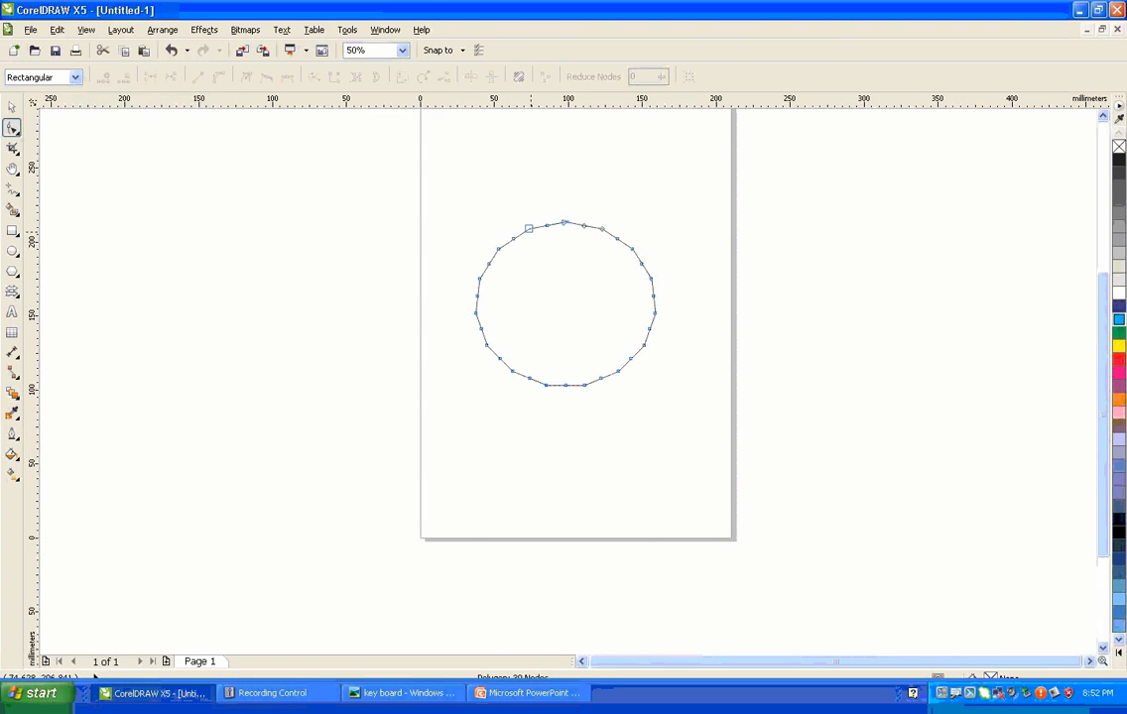
pyautogui.moveTo(530, 230); pyautogui.dragTo(551, 317)
pyautogui.scroll(2, 582, 273)
pyautogui.press('space')
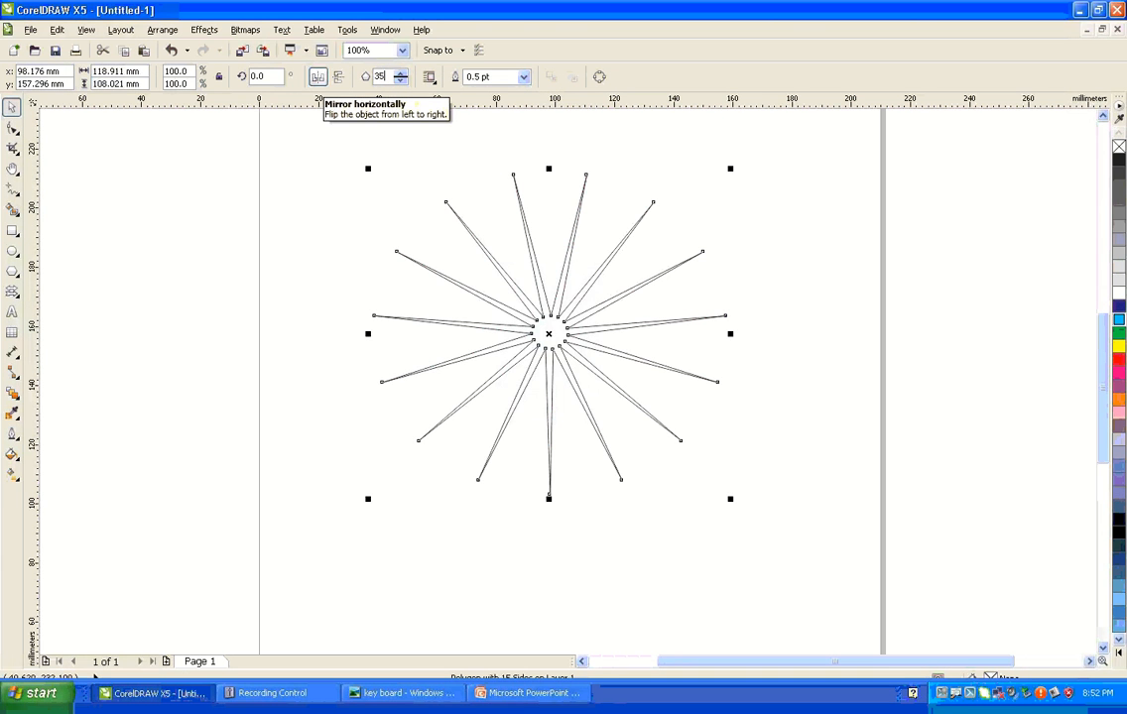
pyautogui.press('Return')
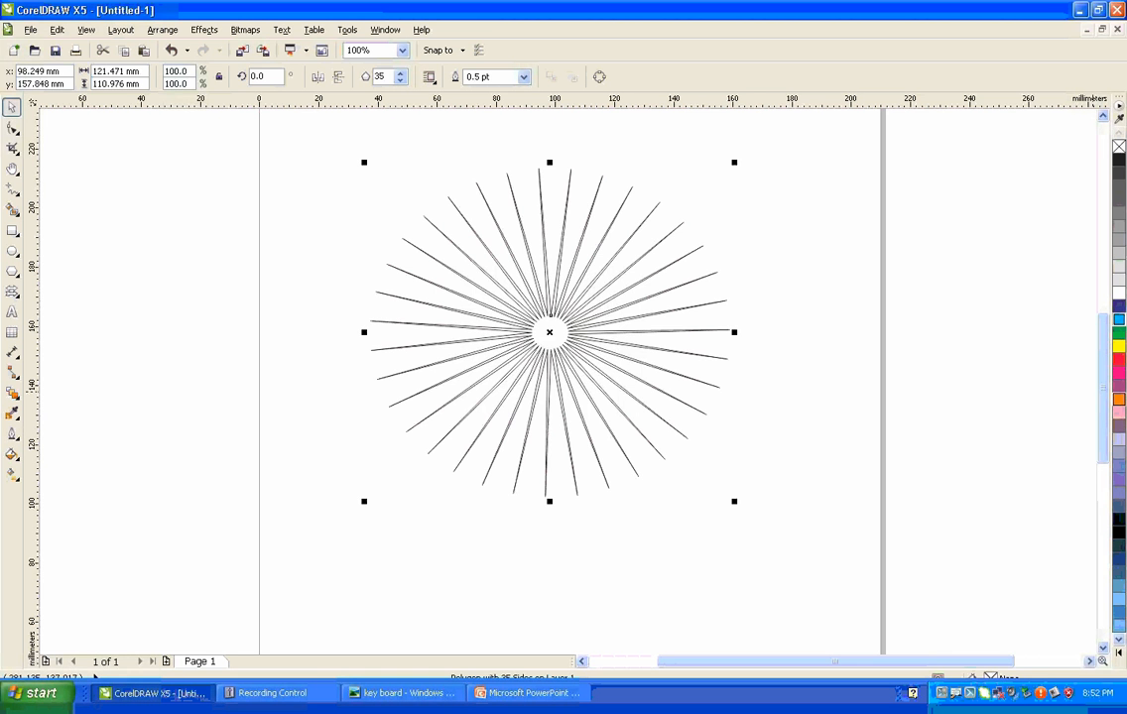
# Fill the 35-sided starburst with orange and no outline, and move it onto the page's left edge
pyautogui.click(1119, 399)
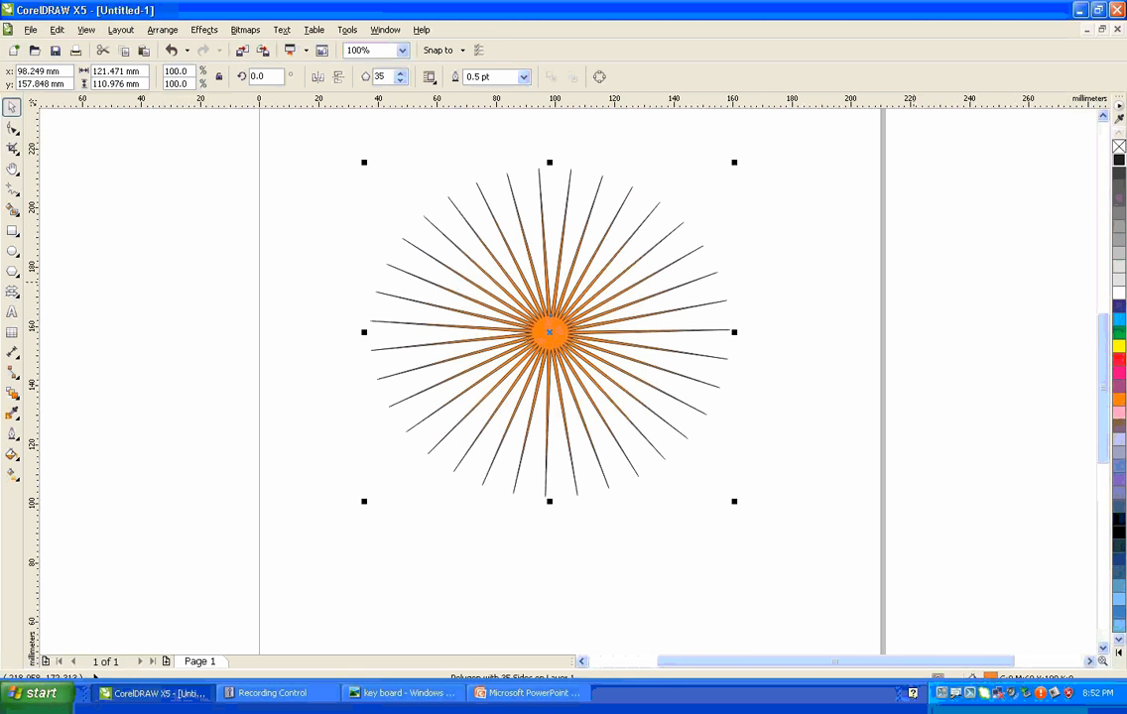
pyautogui.rightClick(1119, 147)
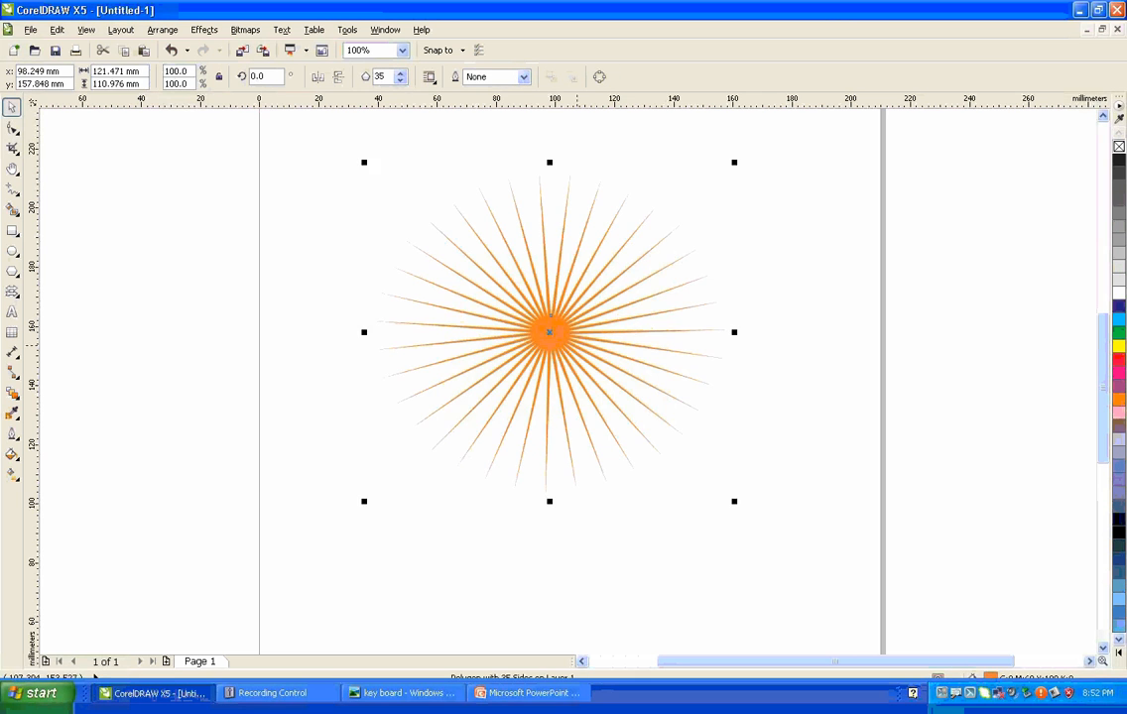
pyautogui.moveTo(550, 331); pyautogui.dragTo(267, 324)
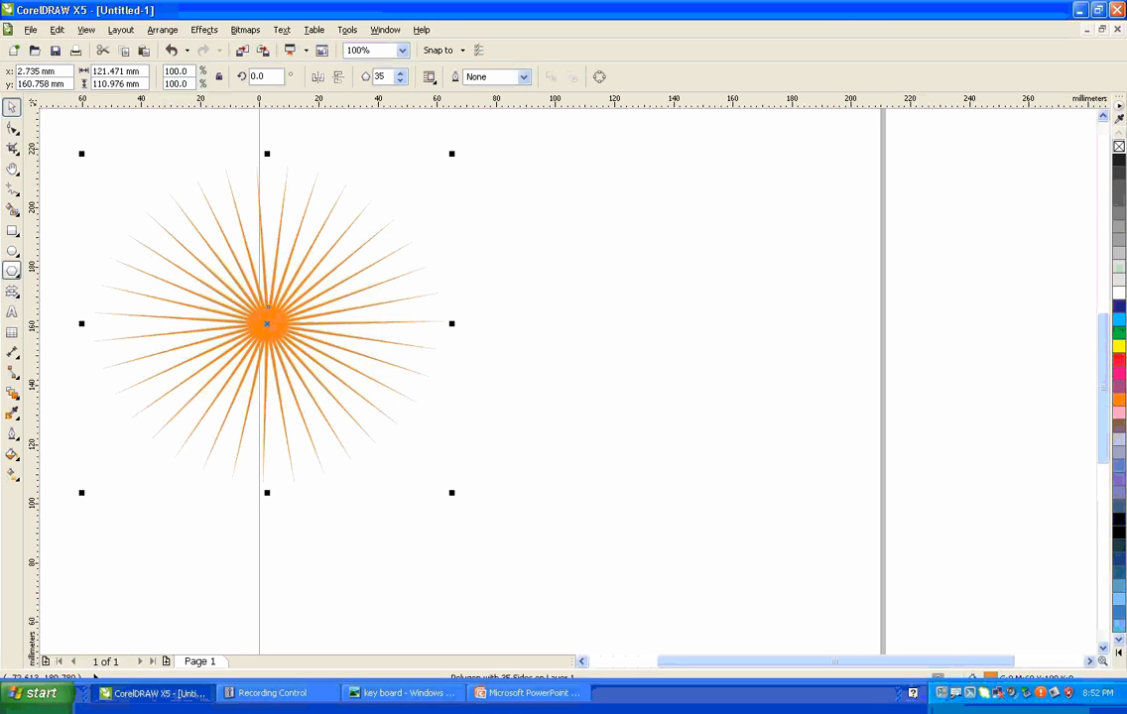
# Draw a hexagon with the Polygon tool beside the orange starburst
pyautogui.click(11, 270)
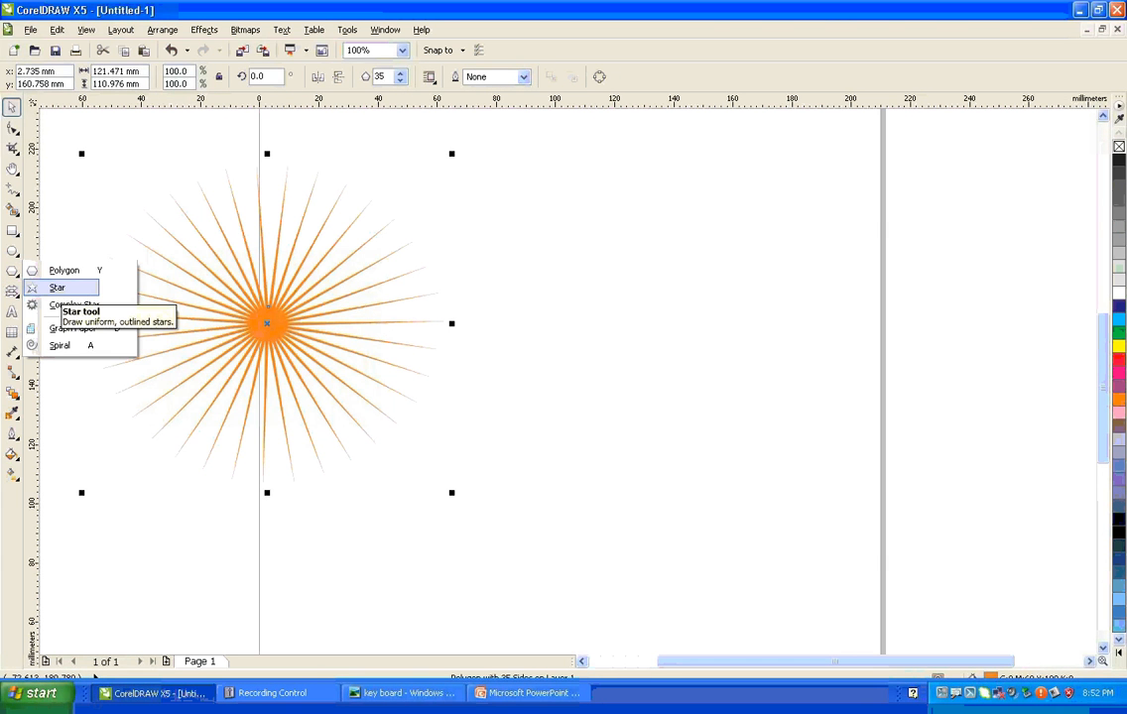
pyautogui.click(64, 270)
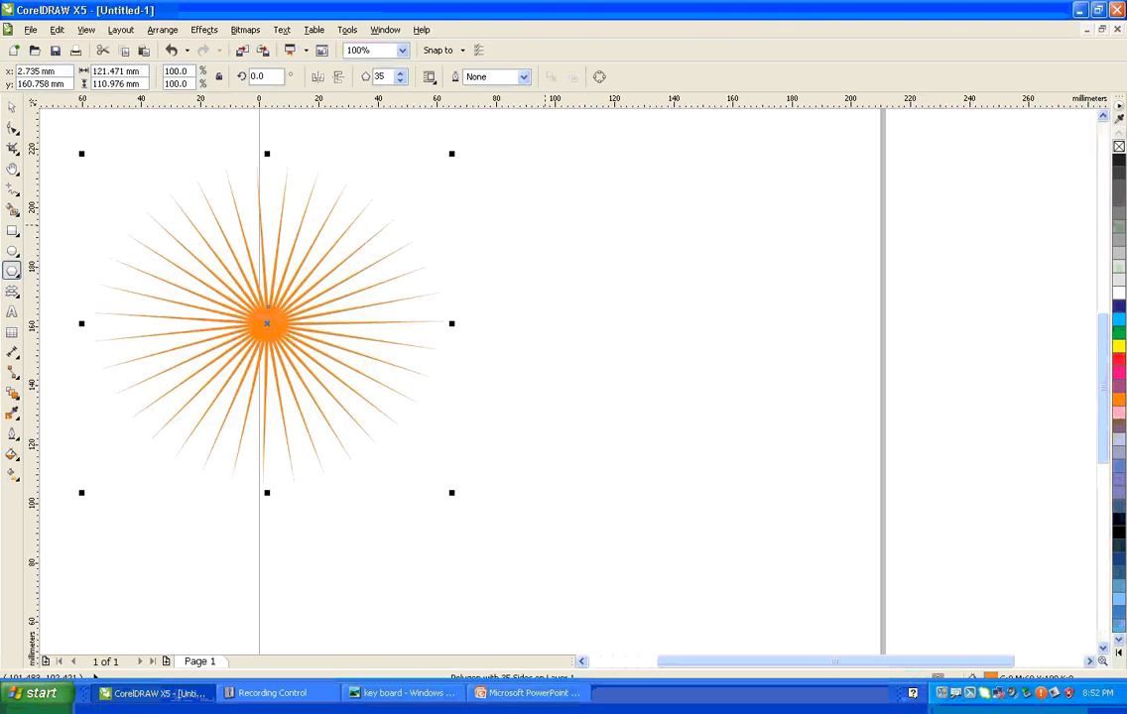
pyautogui.moveTo(527, 212); pyautogui.dragTo(788, 457)
# Reshape the hexagon into a twisted six-pointed star by moving its mid-side nodes inward, and fill it with cyan
pyautogui.click(12, 127)
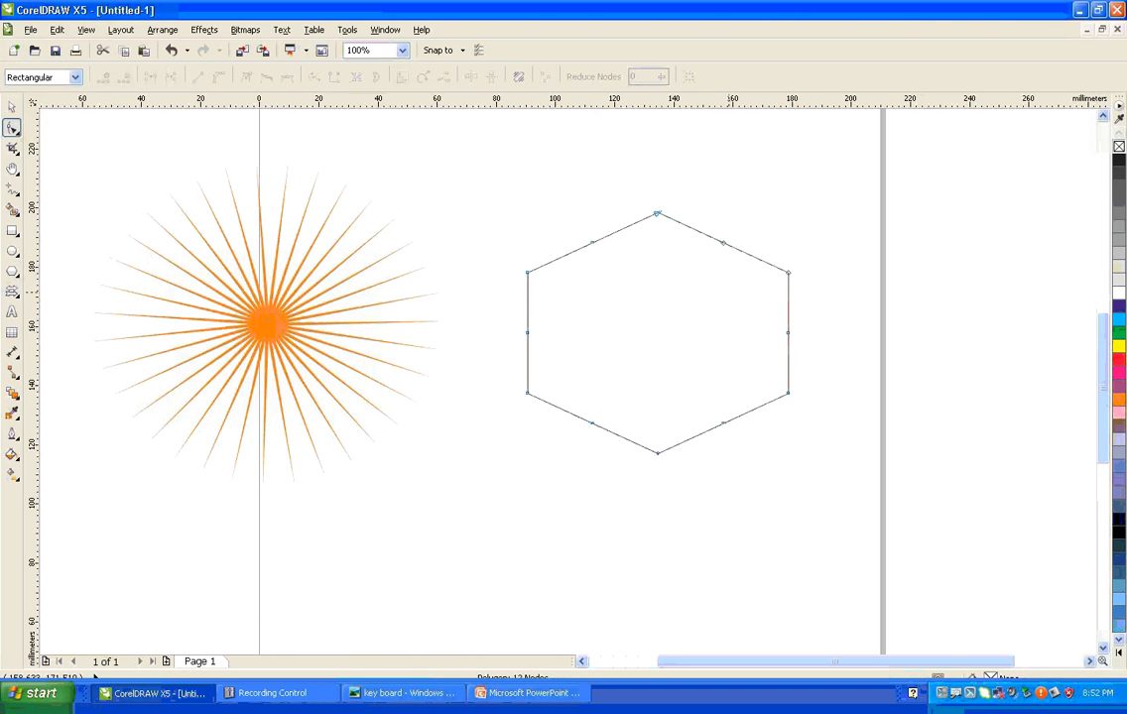
pyautogui.moveTo(592, 242); pyautogui.dragTo(618, 289)
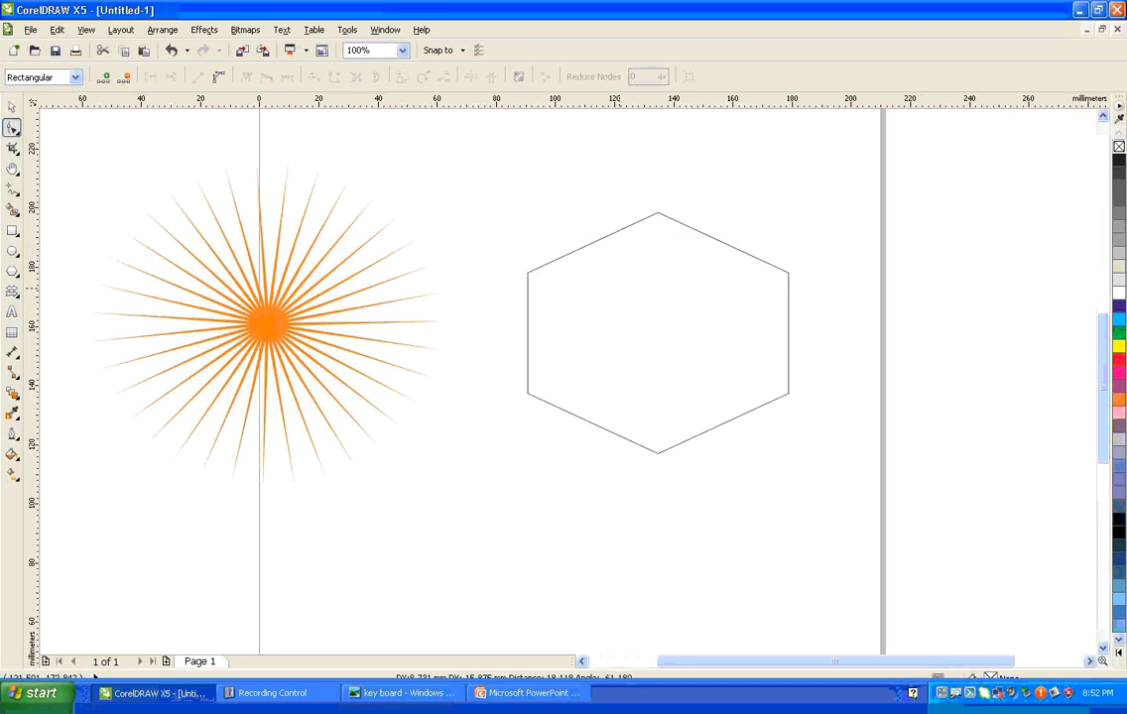
pyautogui.moveTo(698, 377); pyautogui.dragTo(632, 390)
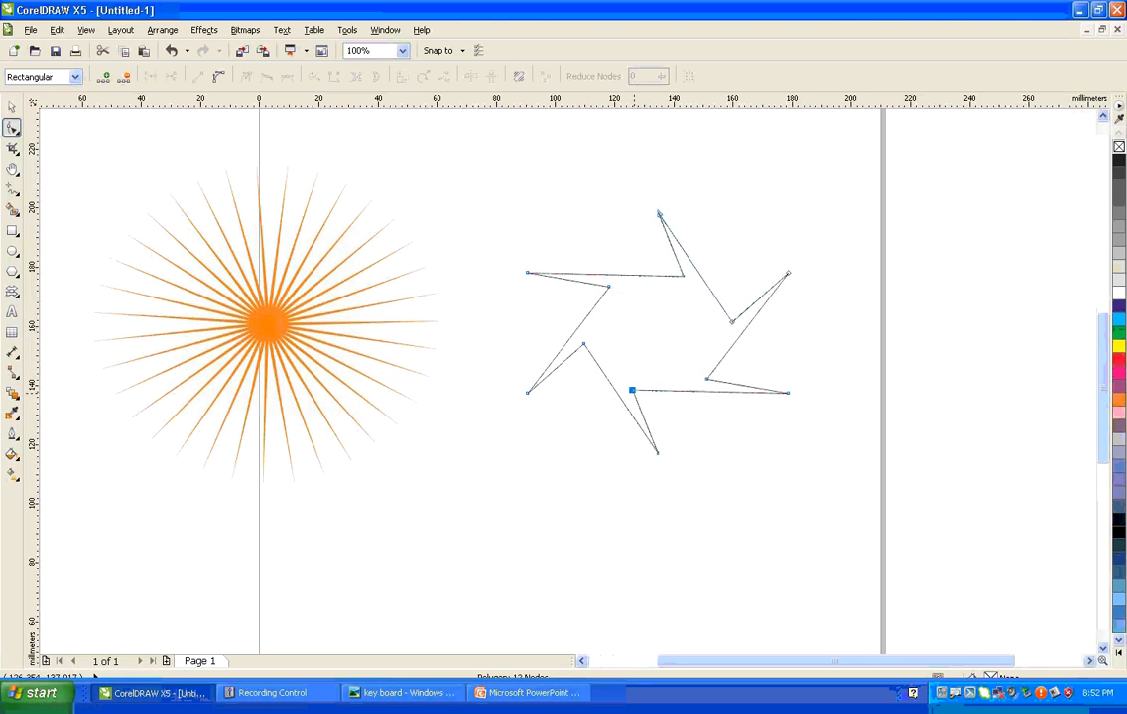
pyautogui.click(1118, 318)
pyautogui.press('space')
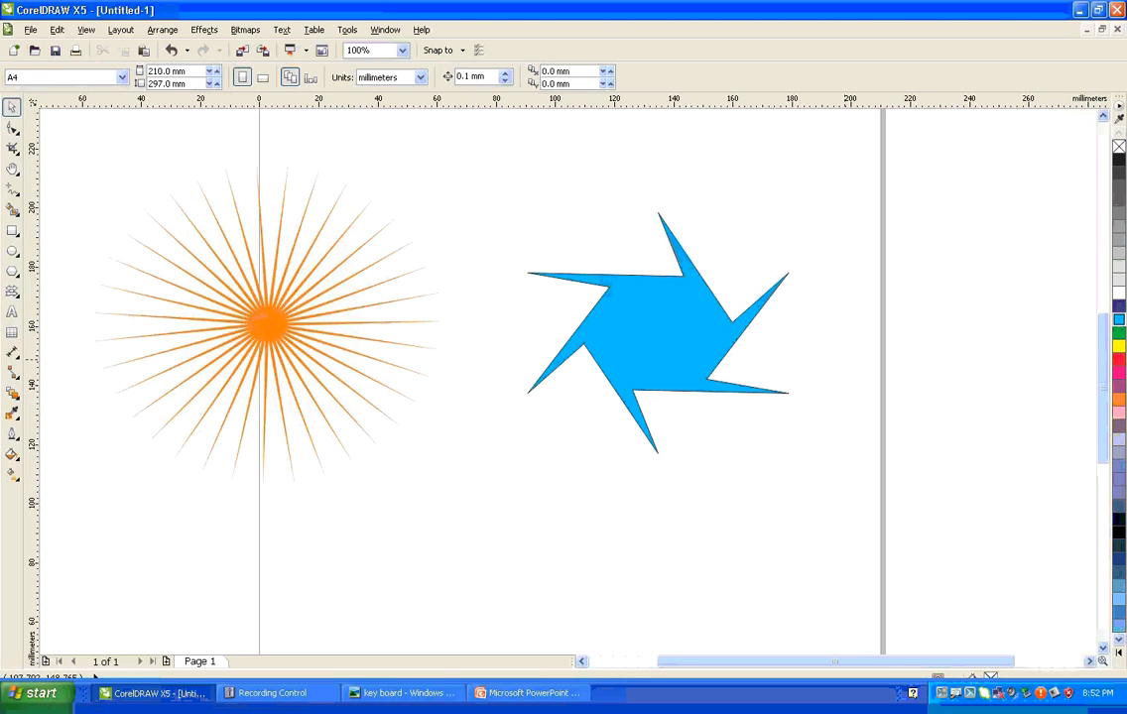
# Examine the outer tip and inner corner nodes of the blue twisted star up close
pyautogui.press('space')
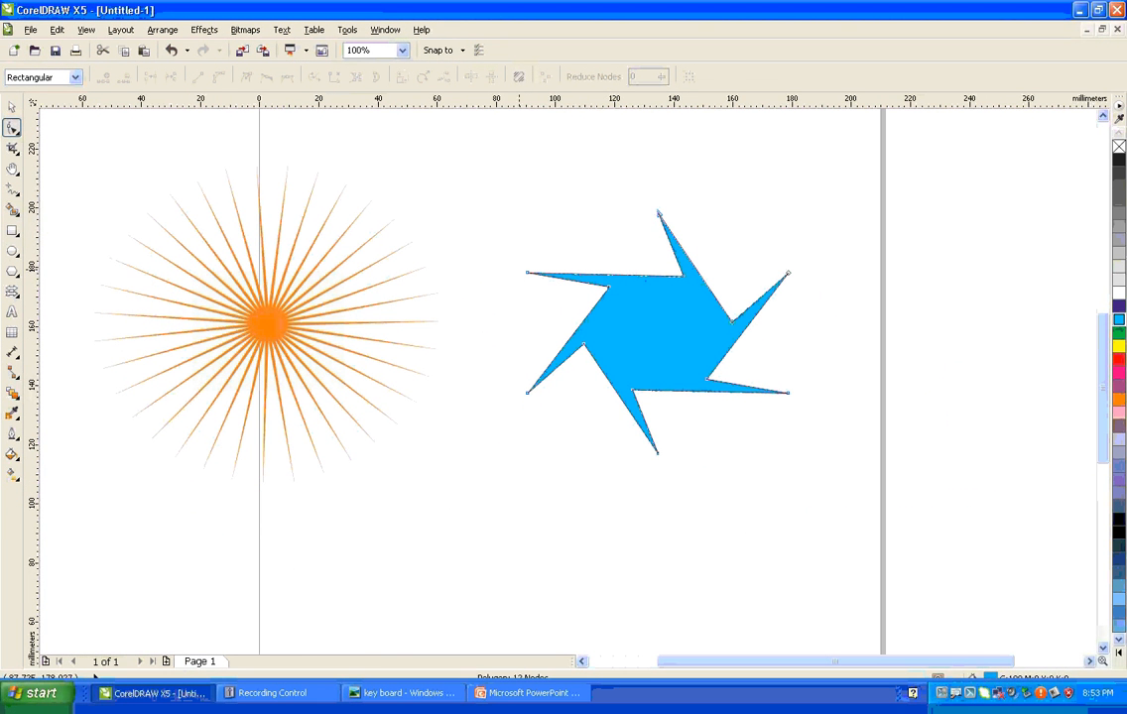
pyautogui.moveTo(511, 254); pyautogui.dragTo(760, 365)
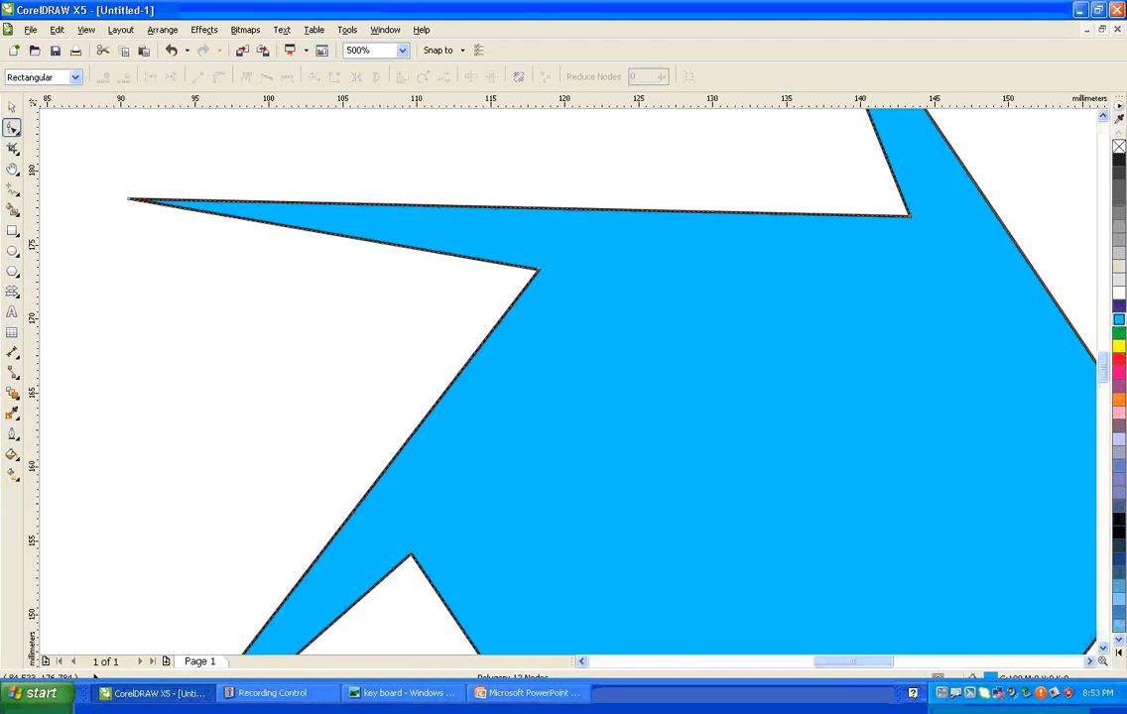
pyautogui.moveTo(121, 178)
pyautogui.mouseDown()
pyautogui.moveTo(129, 236)
pyautogui.moveTo(127, 167)
pyautogui.mouseUp()
pyautogui.moveTo(523, 260); pyautogui.dragTo(540, 250)
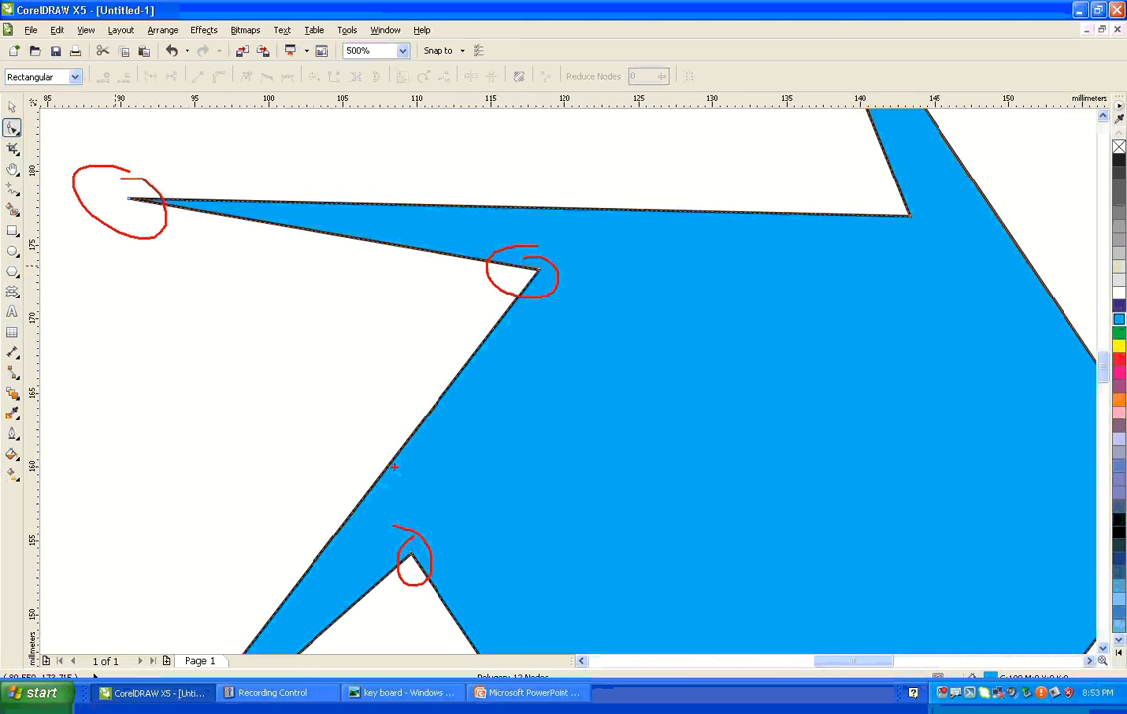
pyautogui.press('Escape')
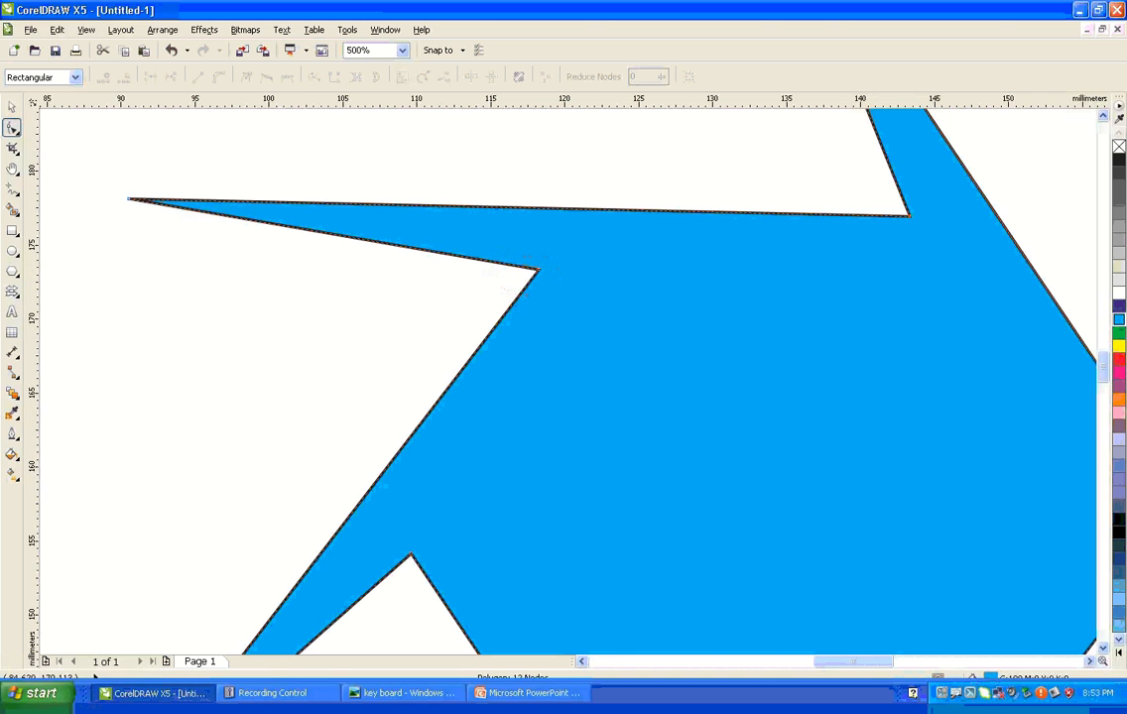
# Reshape the blue twisted star through its corner nodes into a straight six-pointed star about 93 by 67 mm
pyautogui.moveTo(129, 198); pyautogui.dragTo(260, 262)
pyautogui.scroll(-2, 218, 342)
pyautogui.moveTo(328, 259); pyautogui.dragTo(417, 348)
pyautogui.press('space')
pyautogui.click(339, 293)
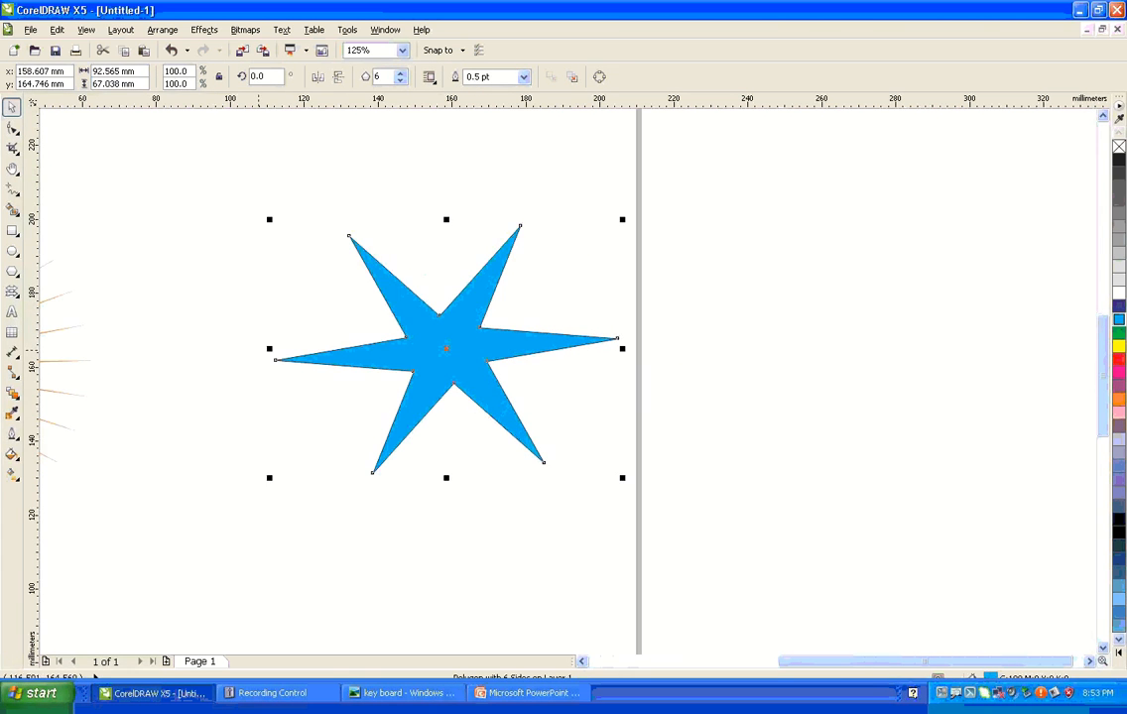
# Move the blue star to just above the orange starburst on the page's left edge
pyautogui.press('h')
pyautogui.scroll(-5, 436, 353)
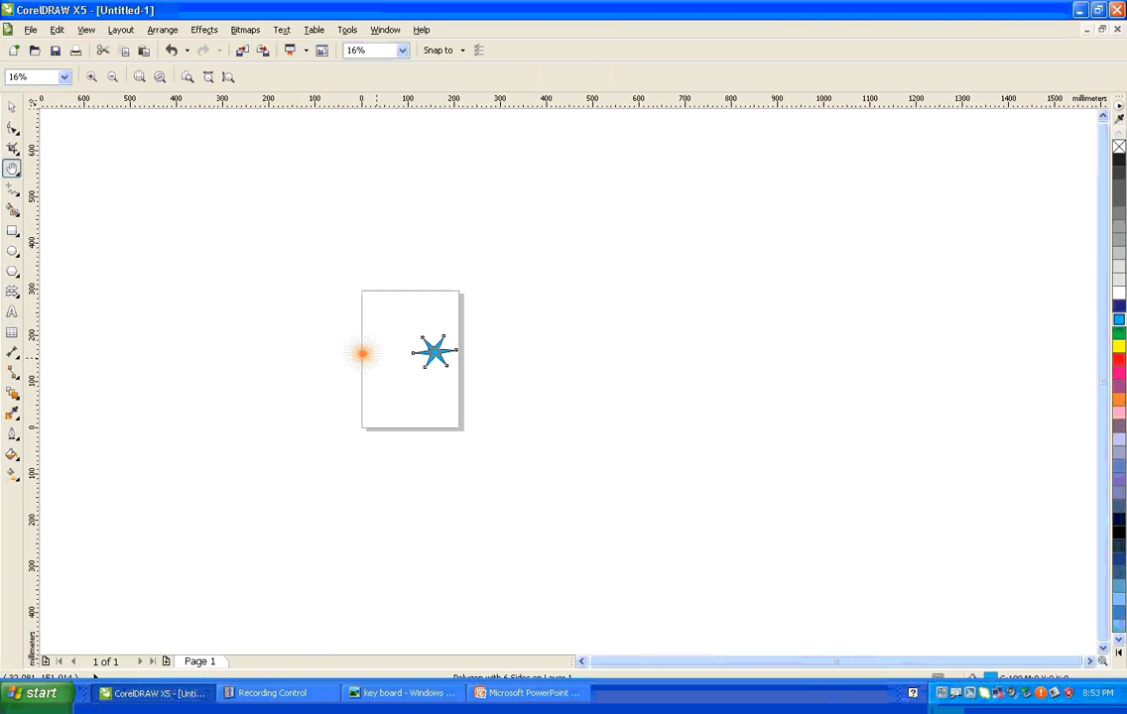
pyautogui.moveTo(292, 296); pyautogui.dragTo(547, 397)
pyautogui.press('space')
pyautogui.moveTo(609, 369); pyautogui.dragTo(320, 255)
# Delete the blue star and the orange starburst together
pyautogui.click(192, 168)
pyautogui.moveTo(192, 167); pyautogui.dragTo(445, 481)
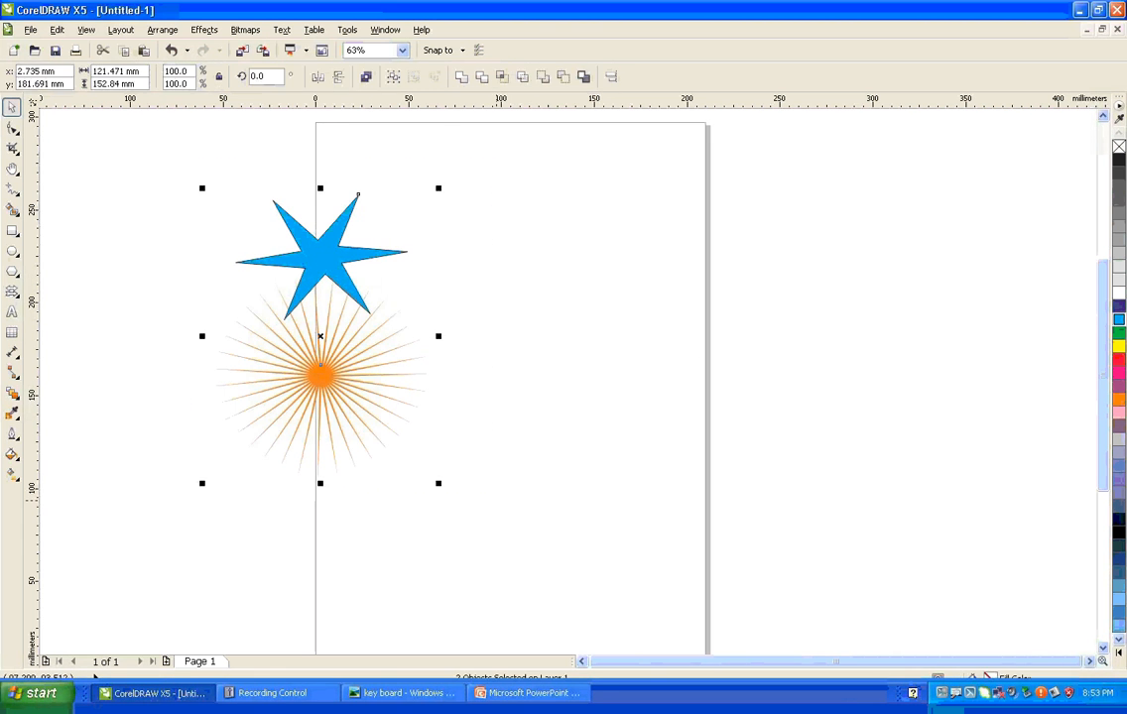
pyautogui.press('Delete')
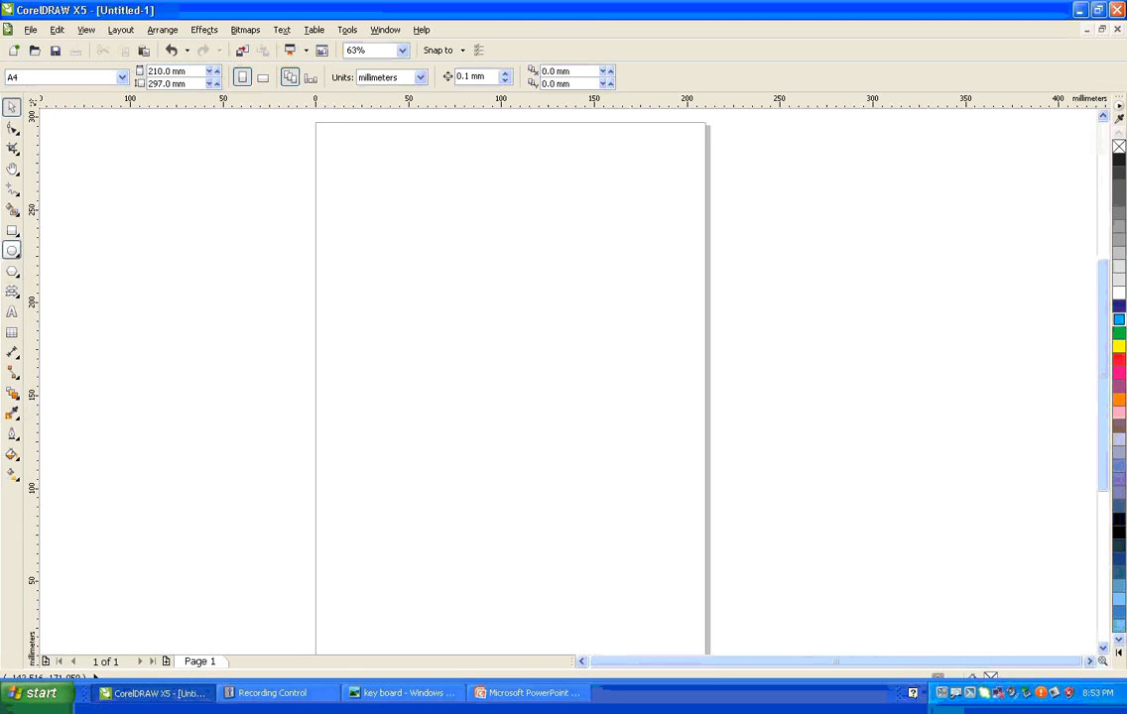
# Draw a five-pointed star about 109 by 89 mm on the page and set its number of points to 25
pyautogui.click(12, 270)
pyautogui.click(60, 287)
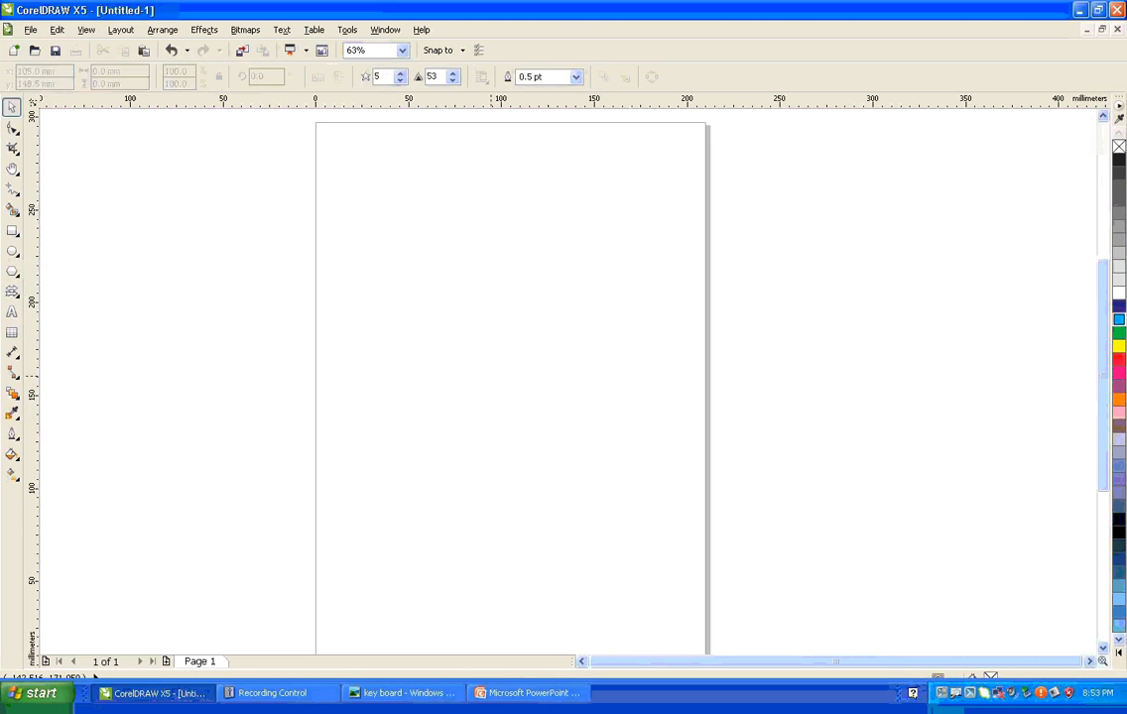
pyautogui.moveTo(375, 278); pyautogui.dragTo(588, 454)
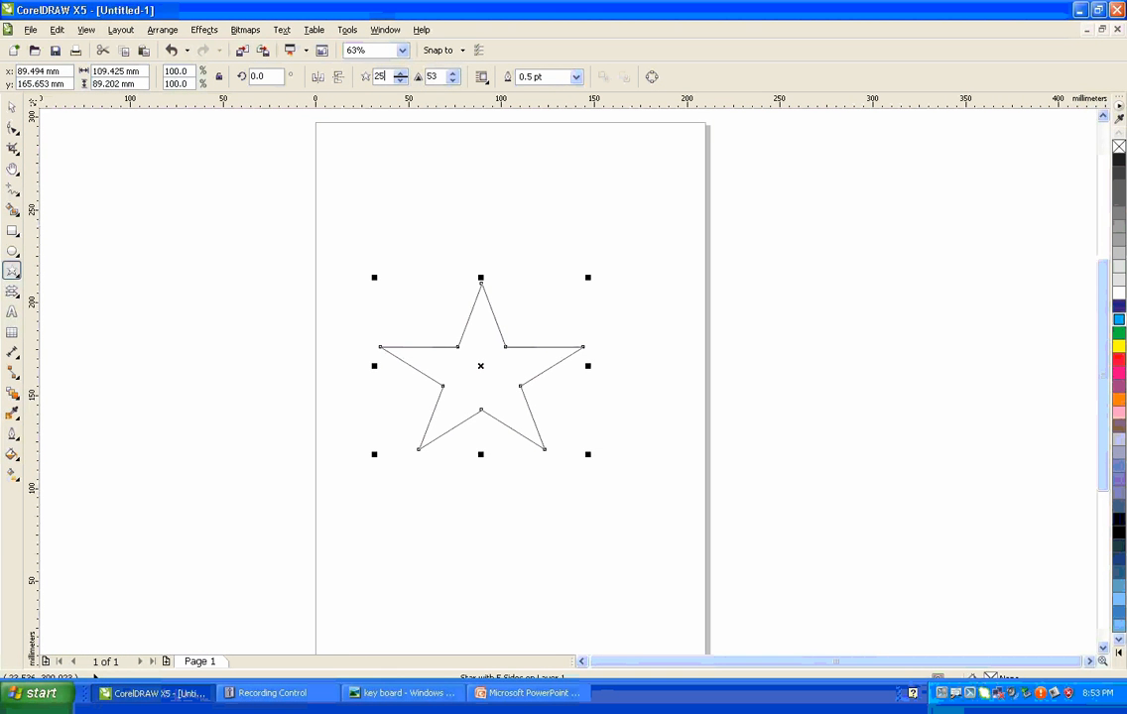
pyautogui.press('Return')
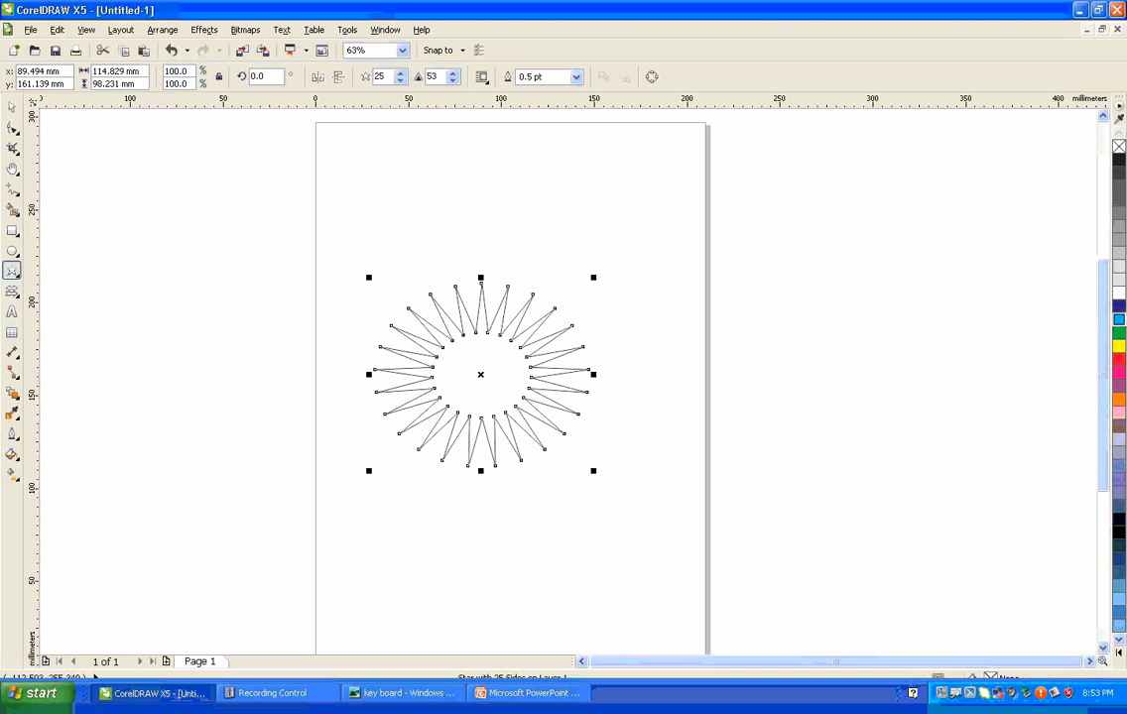
# Raise the 25-pointed star's sharpness to 80 by pulling an inner node toward the centre
pyautogui.click(12, 126)
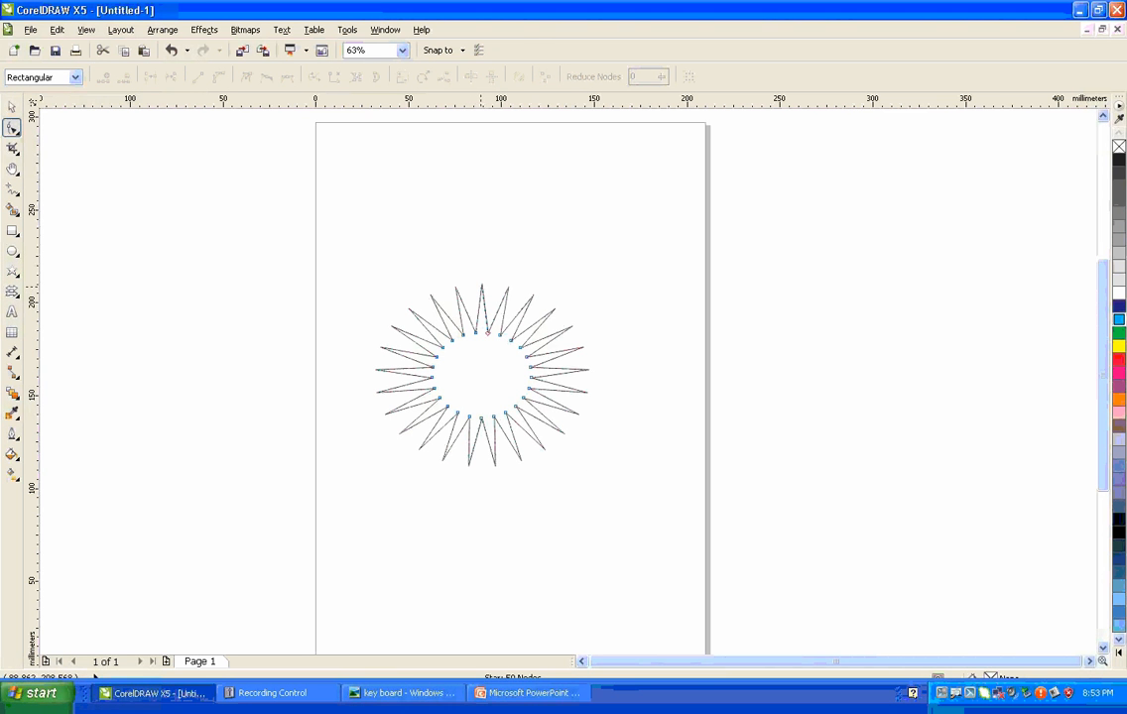
pyautogui.press('space')
pyautogui.press('space')
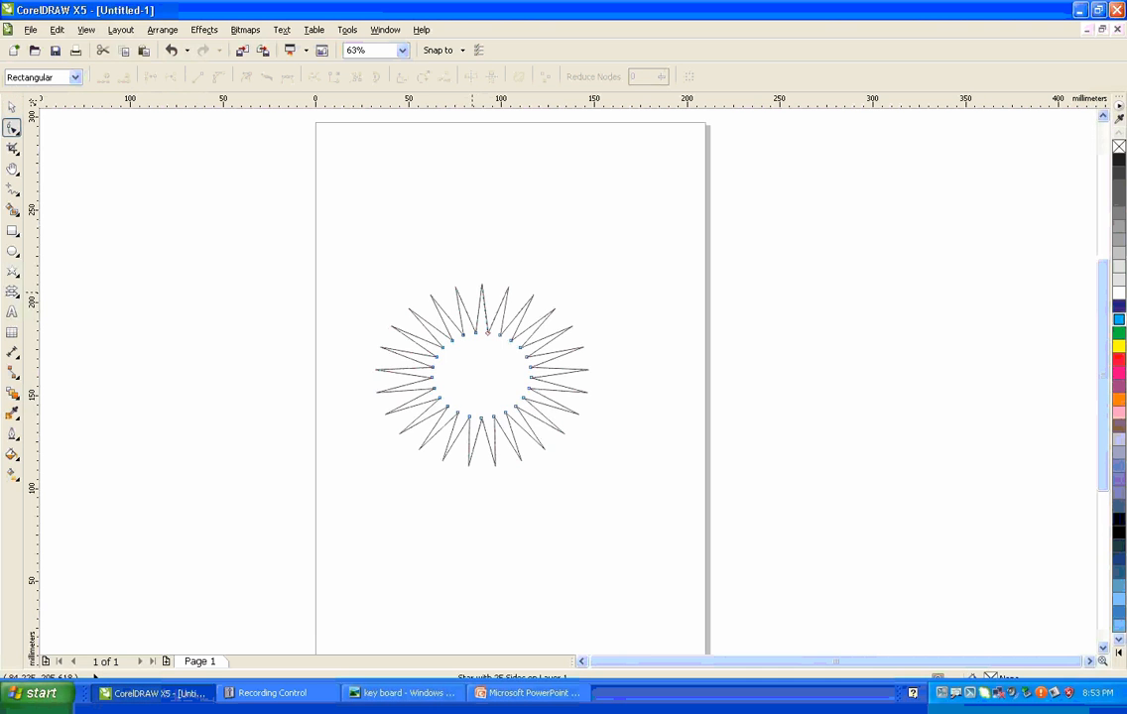
pyautogui.moveTo(475, 331); pyautogui.dragTo(478, 357)
pyautogui.press('space')
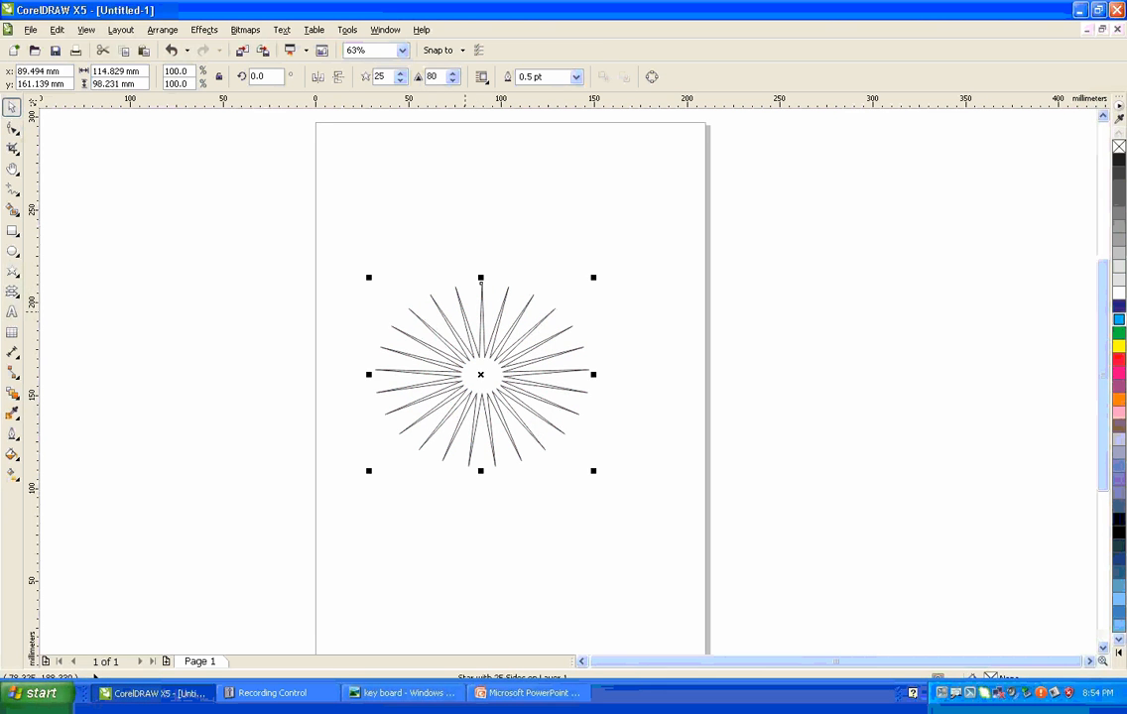
# Stretch the 25-pointed star on all sides to about 197 by 190 mm and shift it across the page
pyautogui.moveTo(480, 278); pyautogui.dragTo(480, 192)
pyautogui.moveTo(593, 330); pyautogui.dragTo(683, 330)
pyautogui.moveTo(369, 331); pyautogui.dragTo(307, 330)
pyautogui.moveTo(493, 470); pyautogui.dragTo(493, 556)
pyautogui.moveTo(497, 377); pyautogui.dragTo(546, 393)
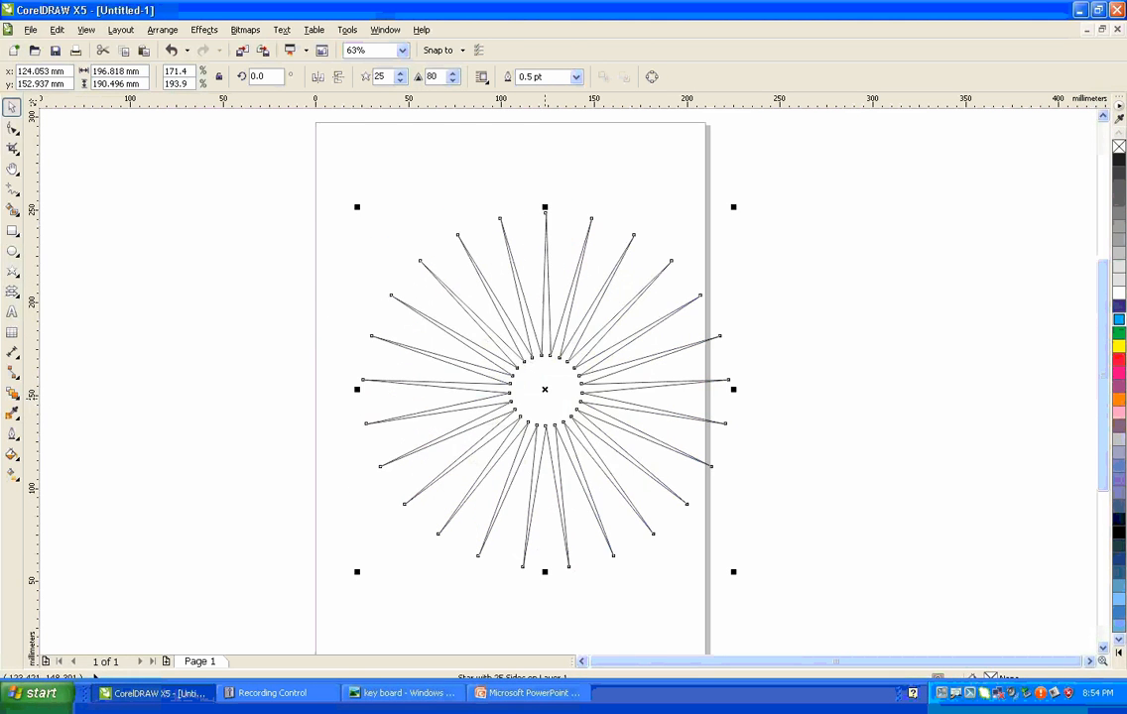
# Scale the star to about 111 by 107 mm and place it in the upper half of the page
pyautogui.moveTo(733, 206); pyautogui.dragTo(501, 429)
pyautogui.moveTo(427, 503); pyautogui.dragTo(470, 270)
pyautogui.moveTo(542, 339); pyautogui.dragTo(616, 411)
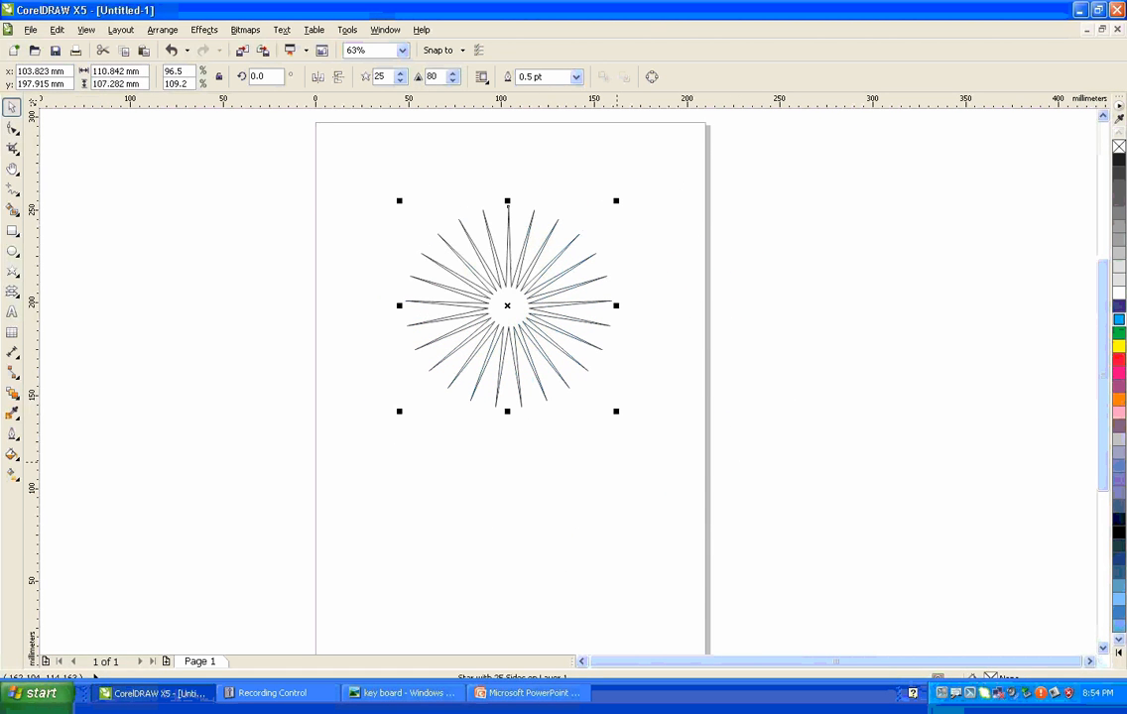
# Draw a graph paper grid of 4 columns and 3 rows below the star
pyautogui.click(12, 270)
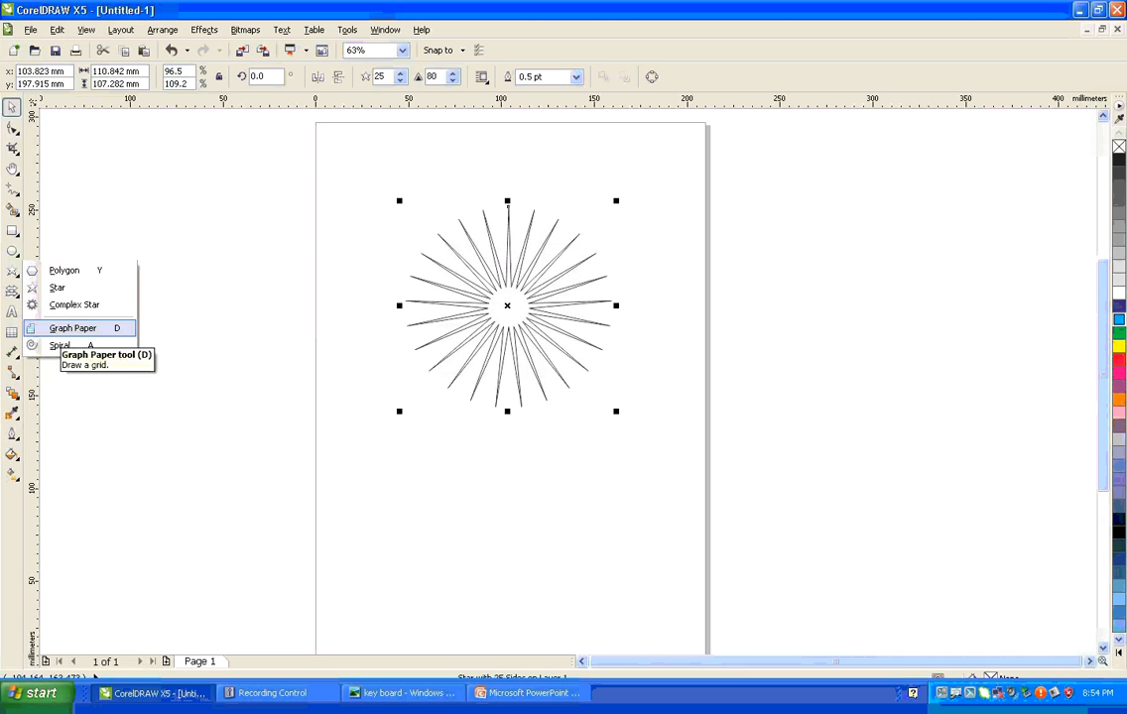
pyautogui.click(72, 328)
pyautogui.moveTo(336, 418); pyautogui.dragTo(662, 592)
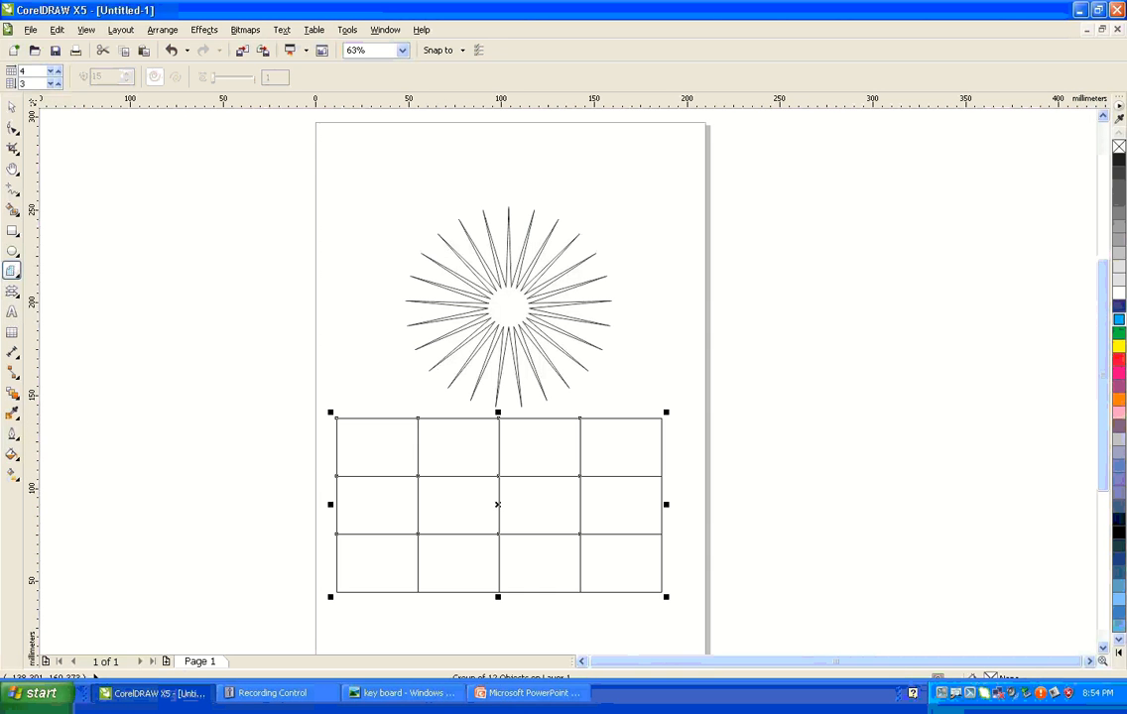
# Draw a symmetrical spiral of 15 revolutions, about 110 by 107 mm, just outside the page's left edge
pyautogui.click(13, 271)
pyautogui.click(60, 345)
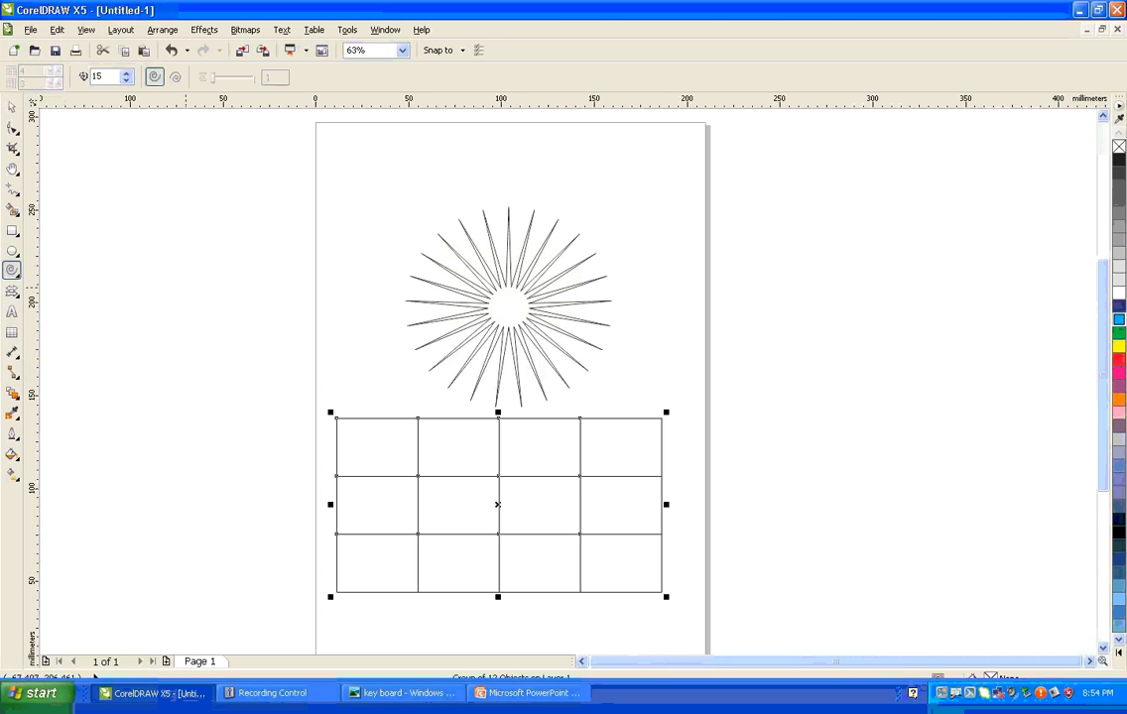
pyautogui.moveTo(101, 177); pyautogui.dragTo(315, 395)
pyautogui.scroll(2, 220, 310)
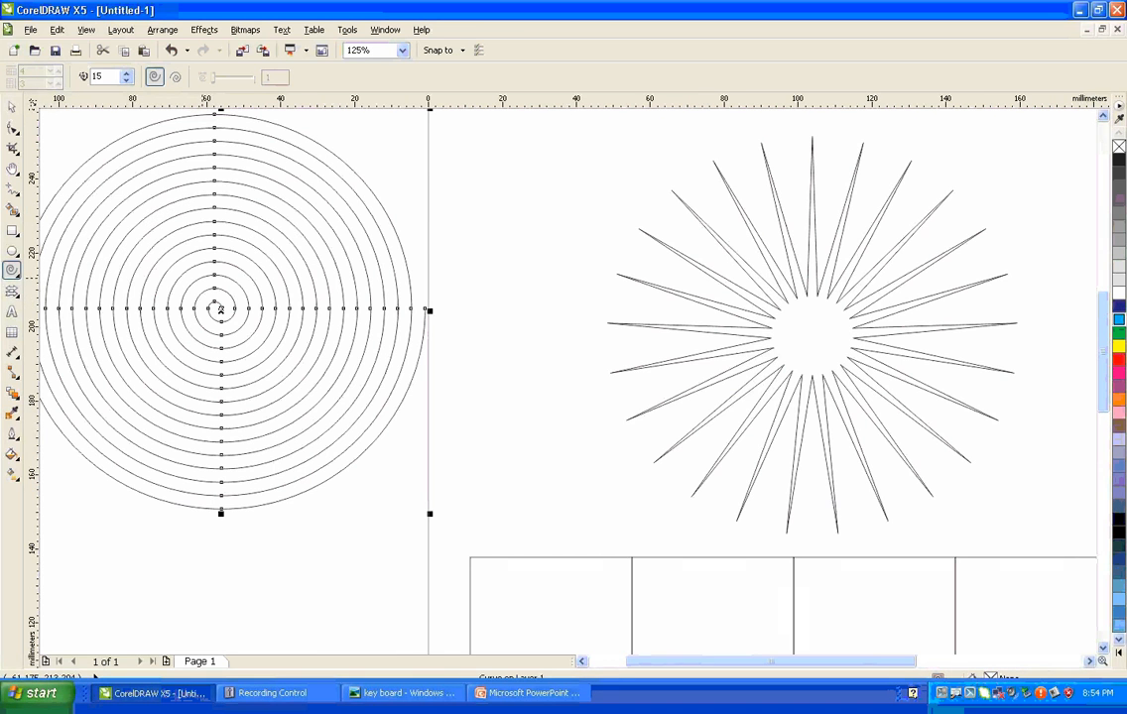
# Move the 15-revolution spiral across the page's left edge, centred at about x -23 mm, y 192 mm
pyautogui.click(12, 270)
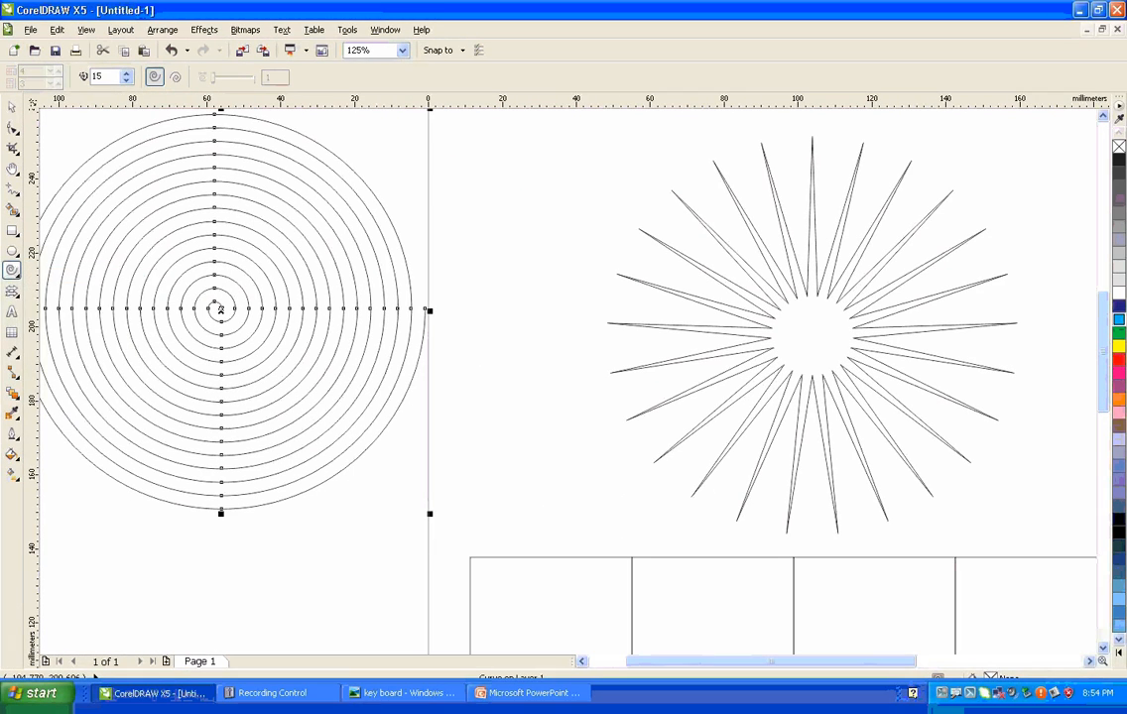
pyautogui.click(23, 310)
pyautogui.press('space')
pyautogui.moveTo(221, 309); pyautogui.dragTo(341, 352)
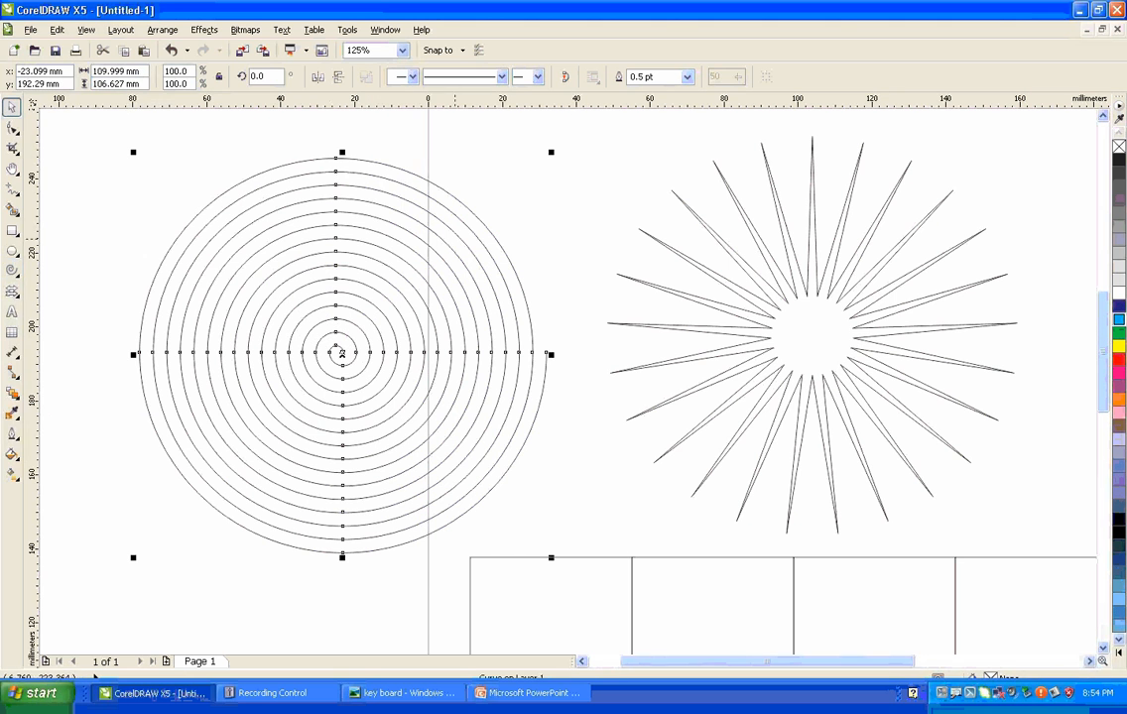
pyautogui.press('space')
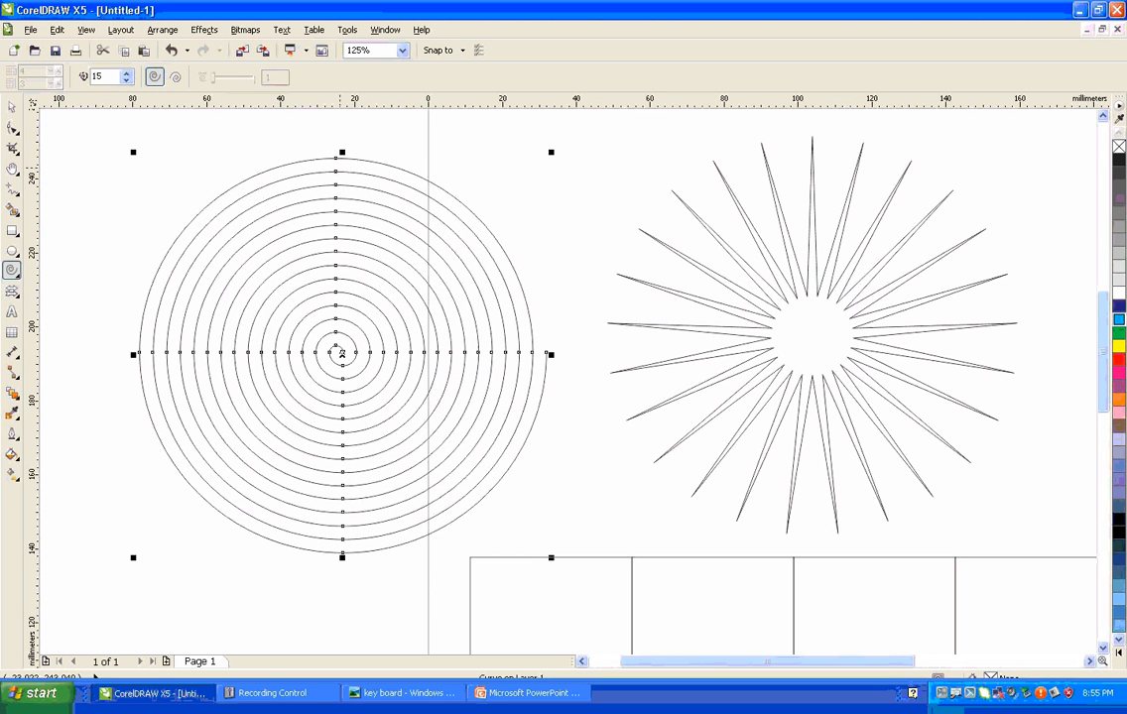
# Examine the revolutions of the spiral from its outermost ring down toward the centre, marking them temporarily
pyautogui.moveTo(234, 138); pyautogui.dragTo(485, 415)
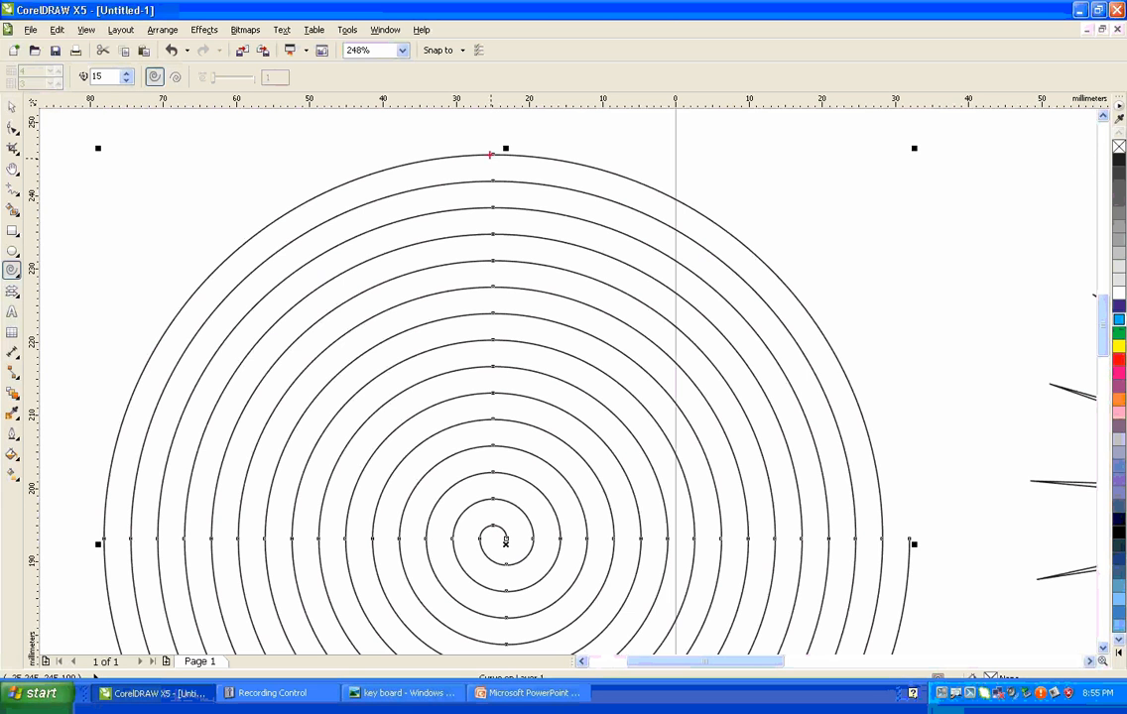
pyautogui.moveTo(492, 149)
pyautogui.mouseDown()
pyautogui.moveTo(513, 153)
pyautogui.moveTo(492, 147)
pyautogui.moveTo(480, 194)
pyautogui.mouseUp()
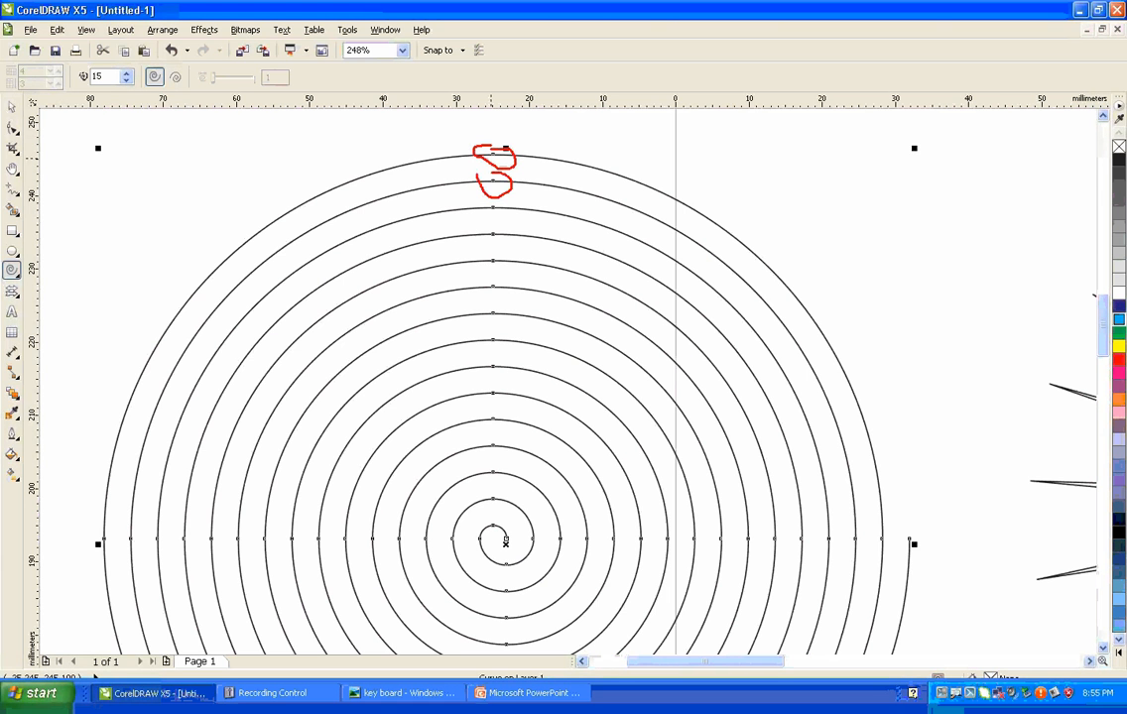
pyautogui.moveTo(484, 261)
pyautogui.mouseDown()
pyautogui.moveTo(496, 208)
pyautogui.moveTo(515, 381)
pyautogui.moveTo(494, 472)
pyautogui.moveTo(485, 224)
pyautogui.mouseUp()
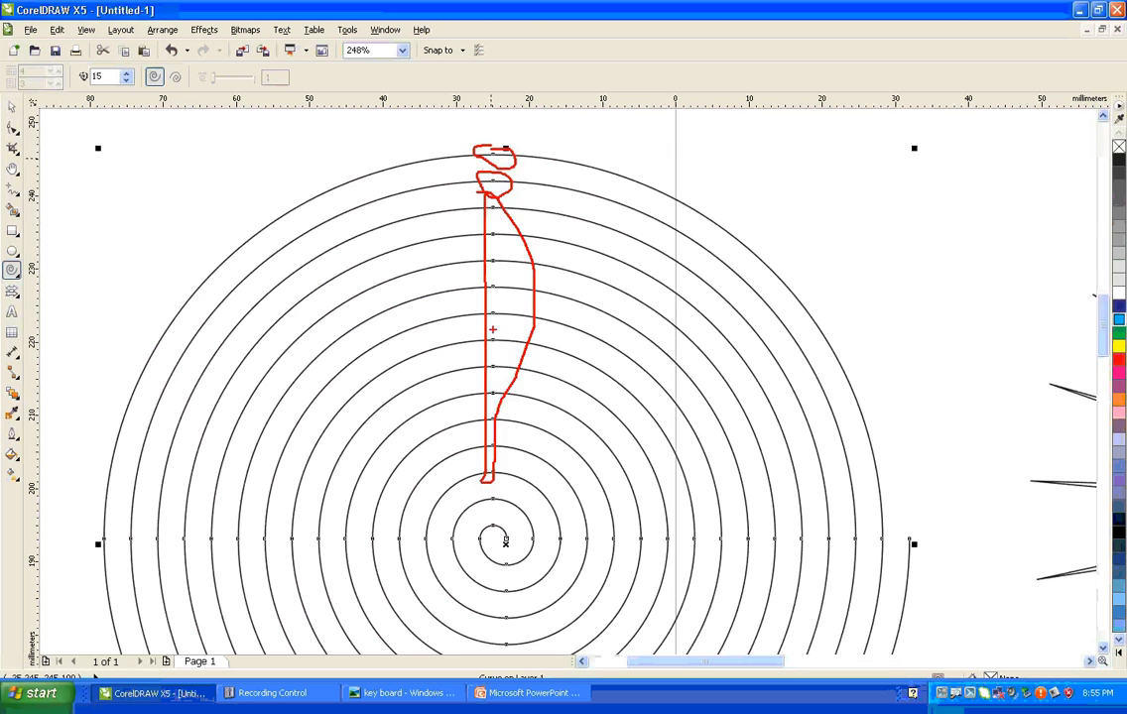
pyautogui.press('Escape')
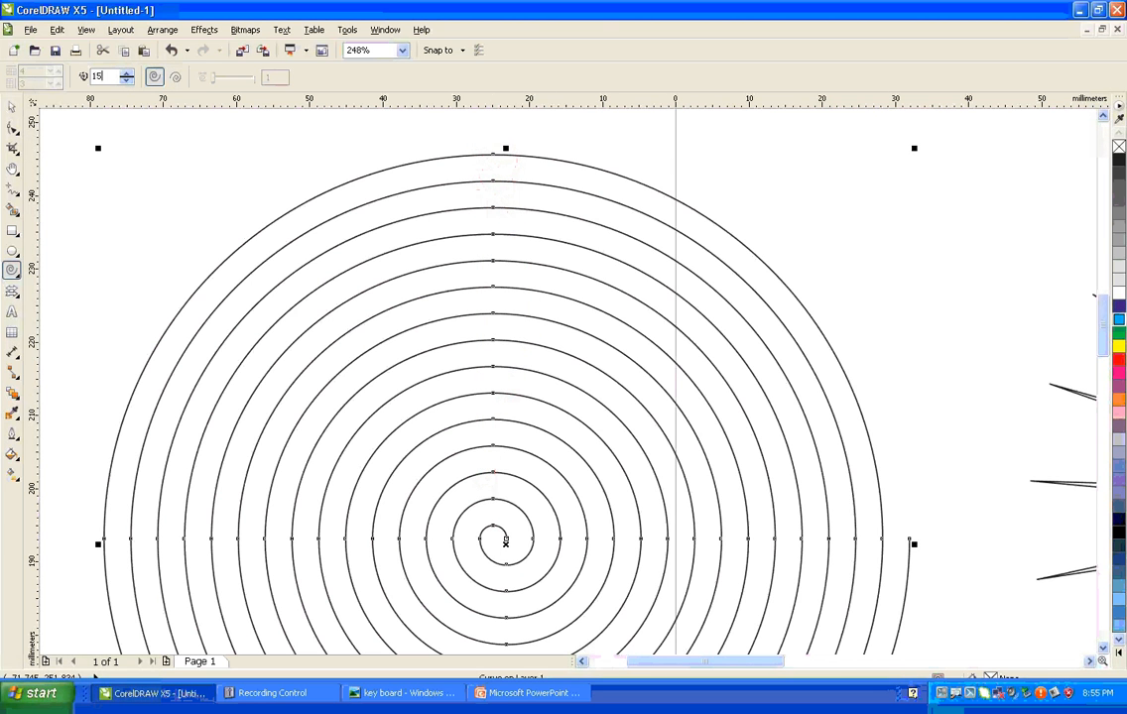
# Set the number of spiral revolutions to 35 and delete the existing 15-revolution spiral
pyautogui.write('35')
pyautogui.scroll(-5, 505, 543)
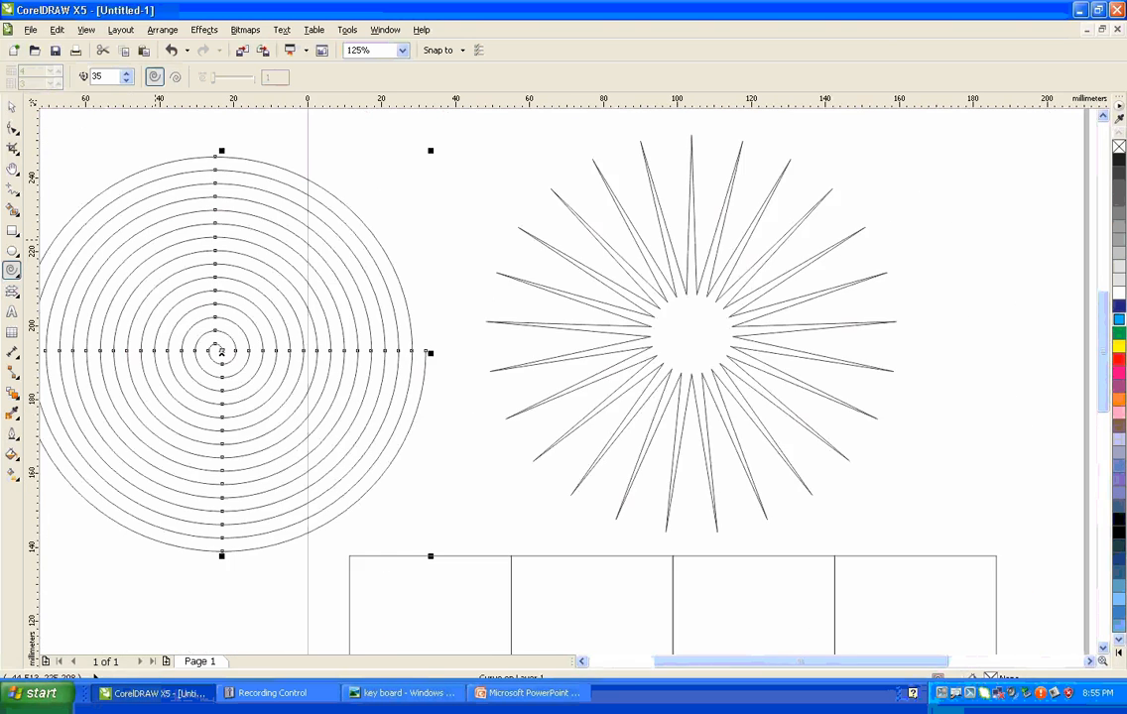
pyautogui.press('space')
pyautogui.press('Delete')
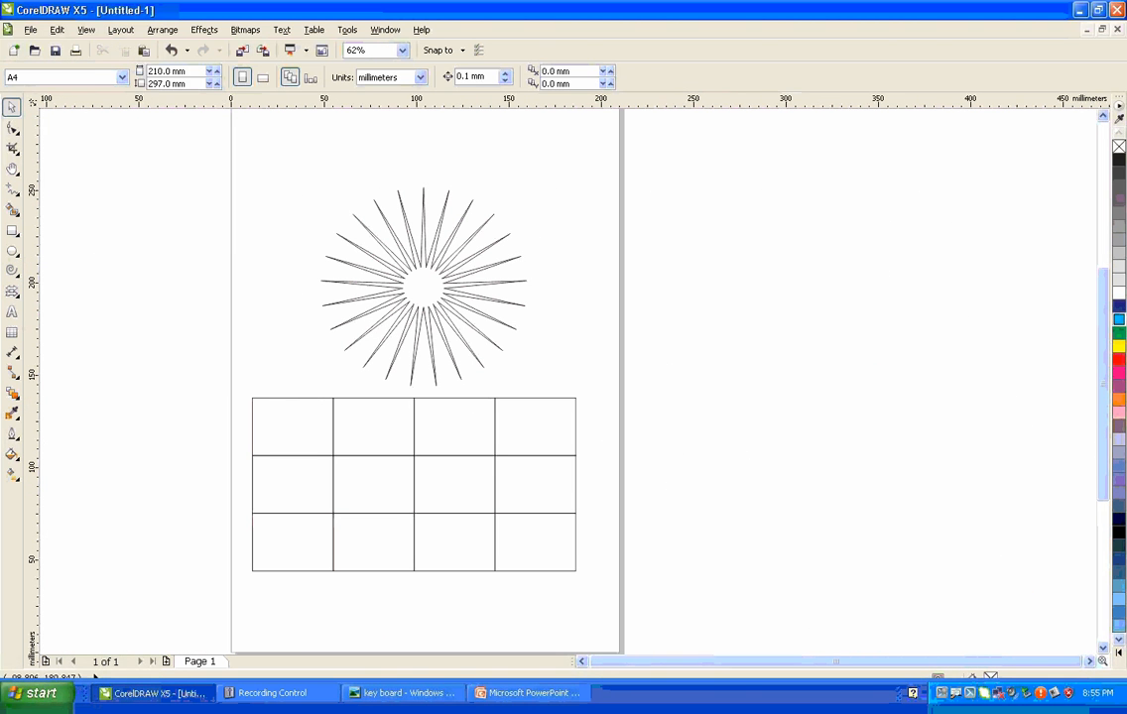
# Draw a 35-revolution symmetrical spiral, about 70 by 66 mm, slightly overlapping the page's left edge beside the star
pyautogui.press('space')
pyautogui.moveTo(109, 189); pyautogui.dragTo(238, 311)
pyautogui.scroll(2, 183, 230)
pyautogui.scroll(2, 160, 266)
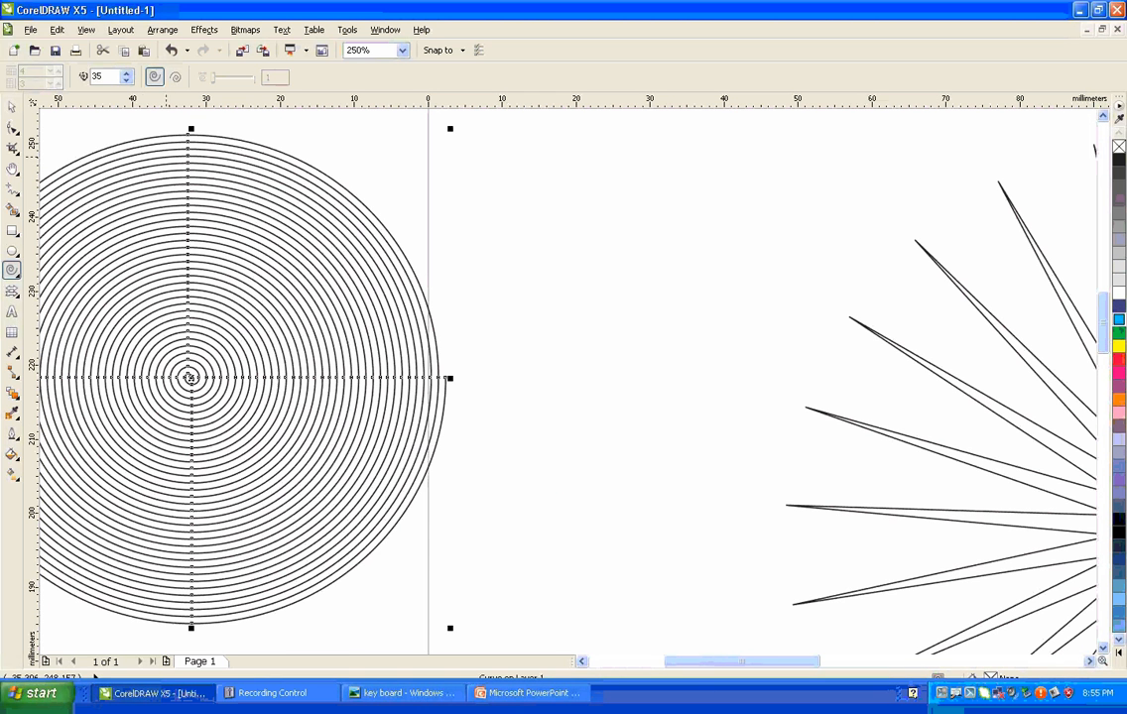
# Bring up the choice of Polygon, Star, Complex Star, Graph Paper and Spiral tools
pyautogui.doubleClick(104, 76)
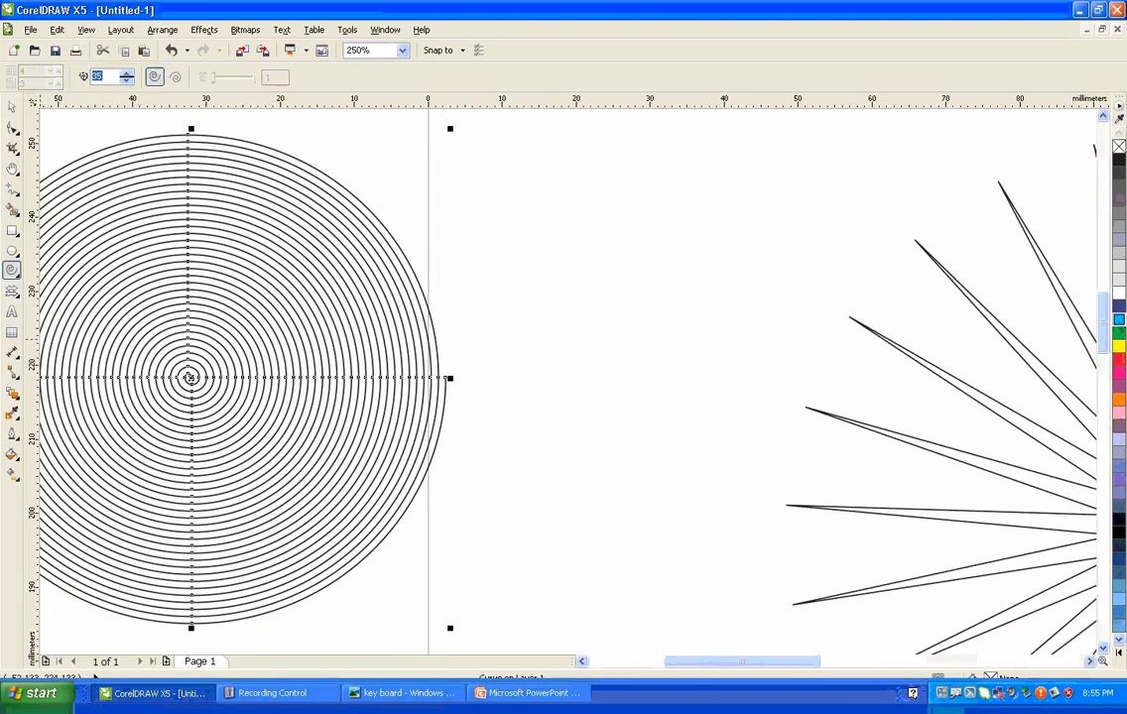
pyautogui.click(11, 269)
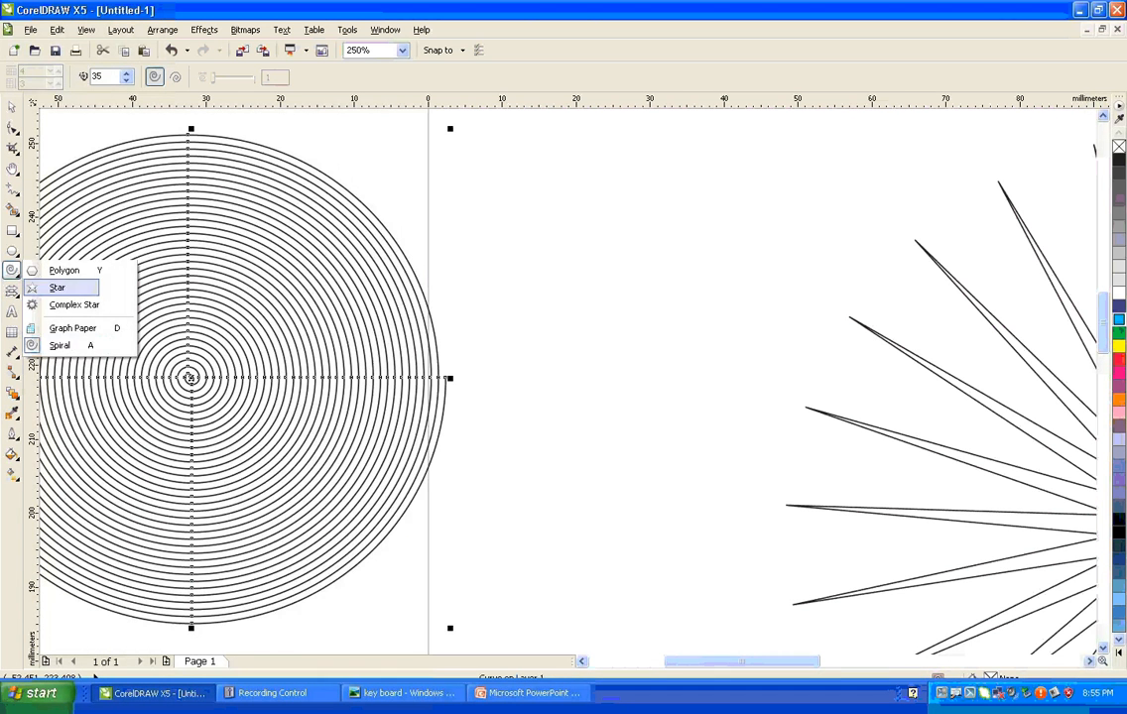